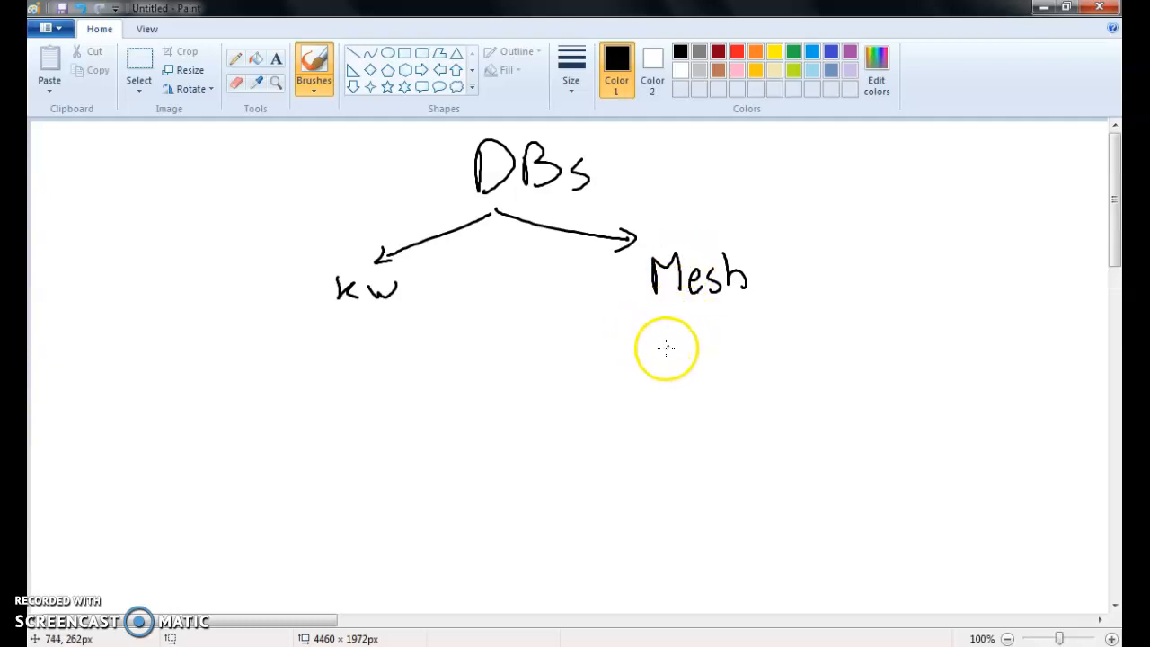
# Step: Draw a downward arrow below kw on the DBs diagram
pyautogui.moveTo(343, 308); pyautogui.dragTo(351, 335)
# Step: Finish the kw arrowhead and branch Mesh upward with an arrow into M
pyautogui.moveTo(339, 370)
pyautogui.mouseDown()
pyautogui.moveTo(340, 383)
pyautogui.moveTo(457, 380)
pyautogui.moveTo(482, 396)
pyautogui.mouseUp()
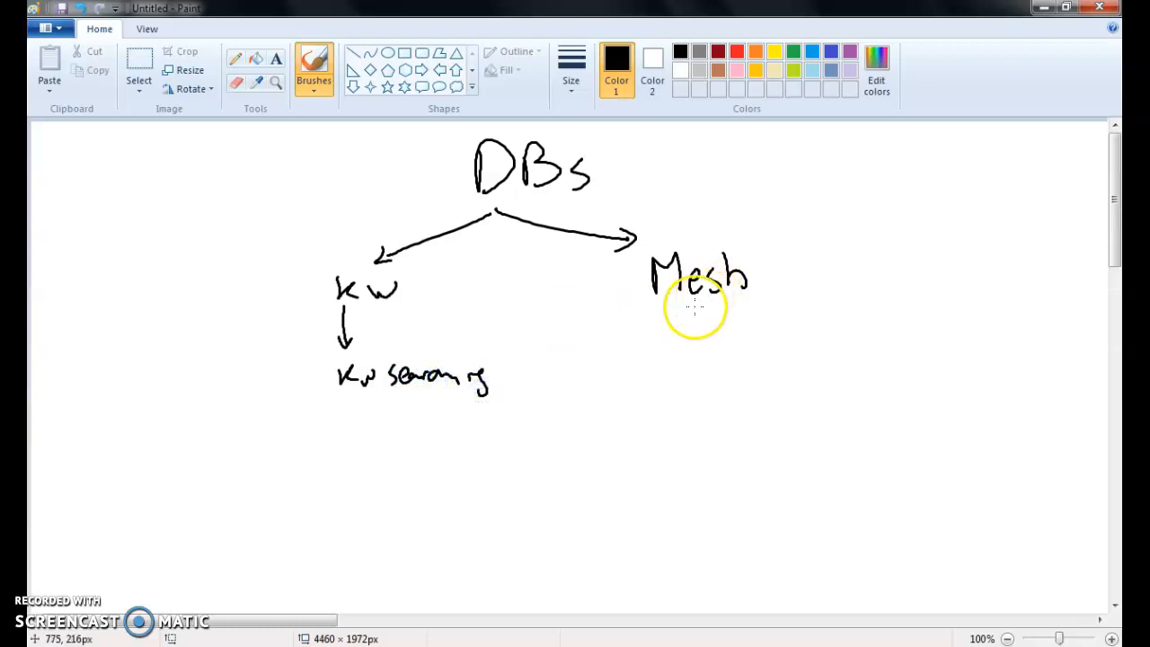
pyautogui.moveTo(785, 257)
pyautogui.mouseDown()
pyautogui.moveTo(773, 269)
pyautogui.moveTo(802, 305)
pyautogui.mouseUp()
pyautogui.moveTo(788, 255)
pyautogui.mouseDown()
pyautogui.moveTo(799, 228)
pyautogui.moveTo(842, 246)
pyautogui.moveTo(925, 214)
pyautogui.mouseUp()
pyautogui.moveTo(816, 282); pyautogui.dragTo(858, 310)
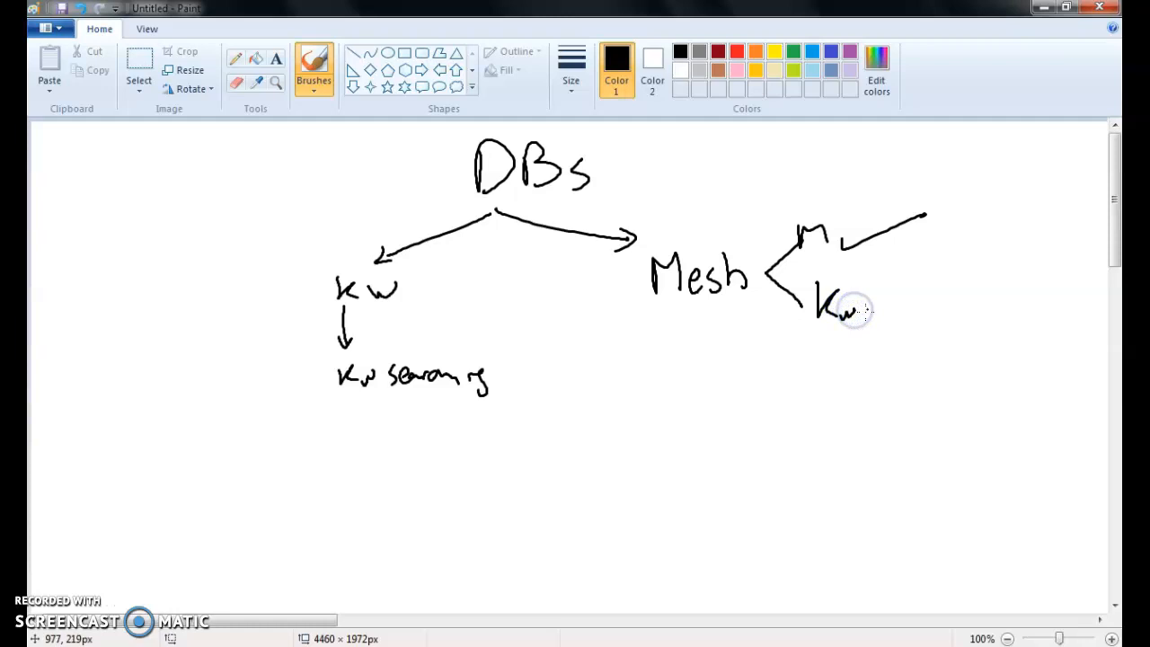
# Step: Write Kw on Mesh's lower branch with the LessDump note beneath it
pyautogui.moveTo(822, 344)
pyautogui.mouseDown()
pyautogui.moveTo(822, 364)
pyautogui.moveTo(882, 372)
pyautogui.mouseUp()
pyautogui.moveTo(902, 366)
pyautogui.mouseDown()
pyautogui.moveTo(946, 380)
pyautogui.moveTo(952, 355)
pyautogui.mouseUp()
pyautogui.moveTo(864, 363); pyautogui.dragTo(870, 369)
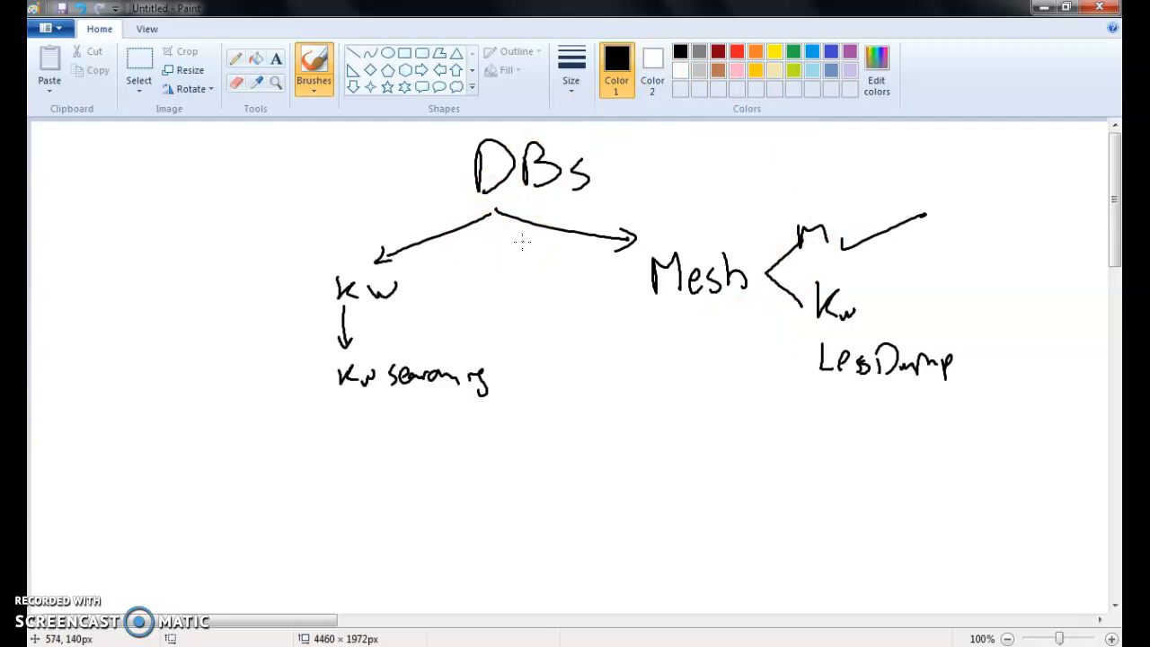
pyautogui.hotkey('alt', 'Tab')
# Step: Bring the PowerPoint slide show forward, advance one slide, then return to Paint
pyautogui.press('Tab')
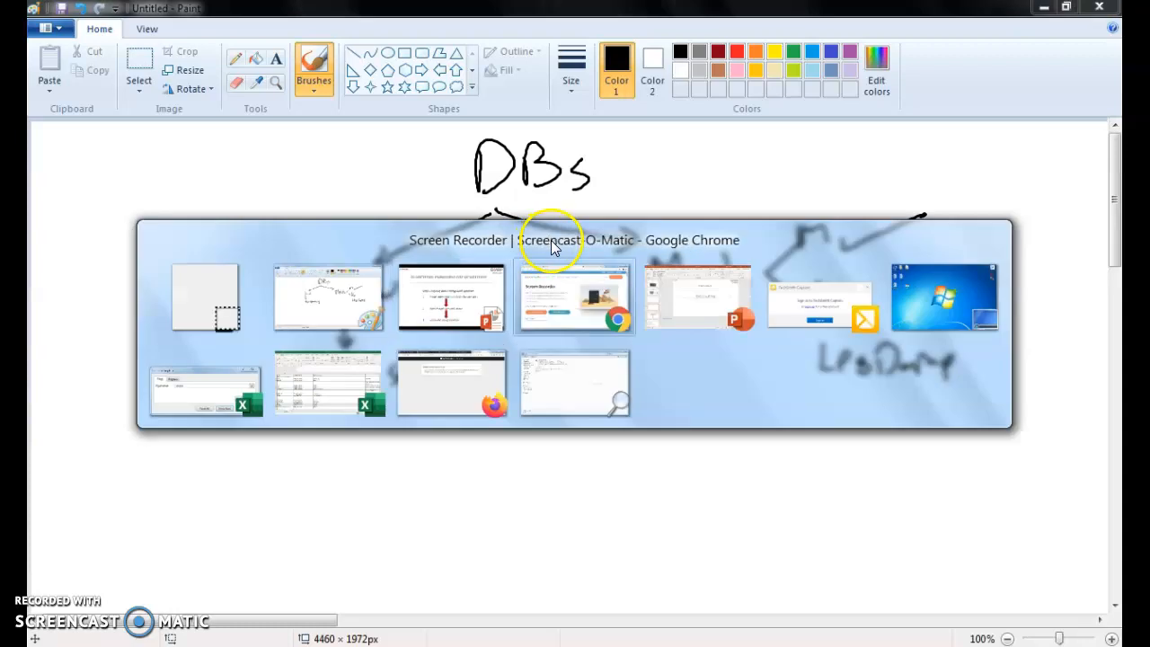
pyautogui.click(436, 308)
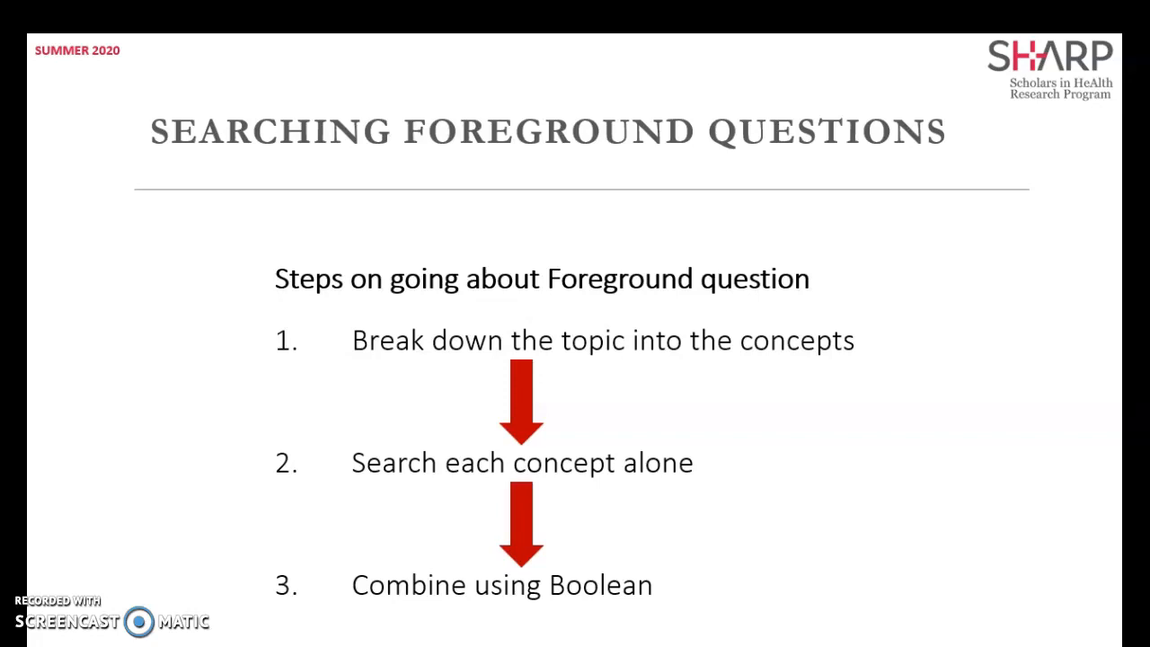
pyautogui.press('Right')
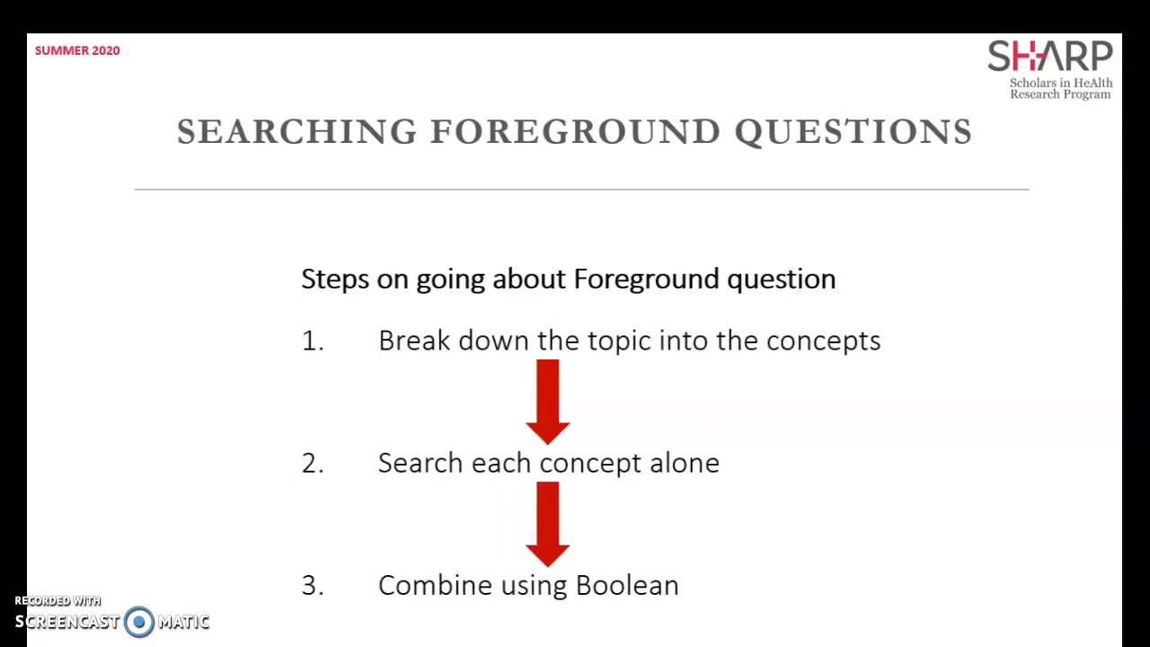
pyautogui.hotkey('alt', 'Tab')
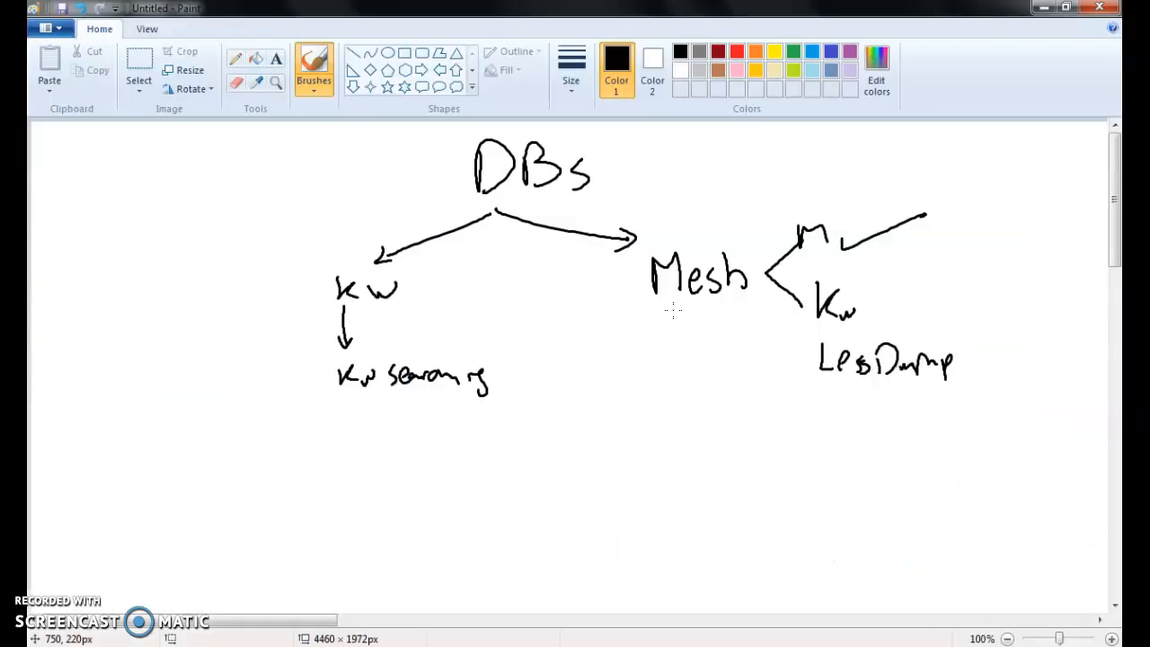
# Step: Handwrite 'Nutrition Disorders in Arab Countries', label it 'Topic' on the left, and underline it
pyautogui.moveTo(326, 469)
pyautogui.mouseDown()
pyautogui.moveTo(398, 443)
pyautogui.moveTo(429, 455)
pyautogui.moveTo(452, 413)
pyautogui.moveTo(540, 462)
pyautogui.moveTo(599, 459)
pyautogui.moveTo(656, 425)
pyautogui.moveTo(734, 452)
pyautogui.moveTo(809, 435)
pyautogui.mouseUp()
pyautogui.moveTo(482, 496)
pyautogui.mouseDown()
pyautogui.moveTo(480, 516)
pyautogui.moveTo(537, 513)
pyautogui.moveTo(593, 488)
pyautogui.moveTo(617, 509)
pyautogui.moveTo(903, 496)
pyautogui.mouseUp()
pyautogui.click(814, 486)
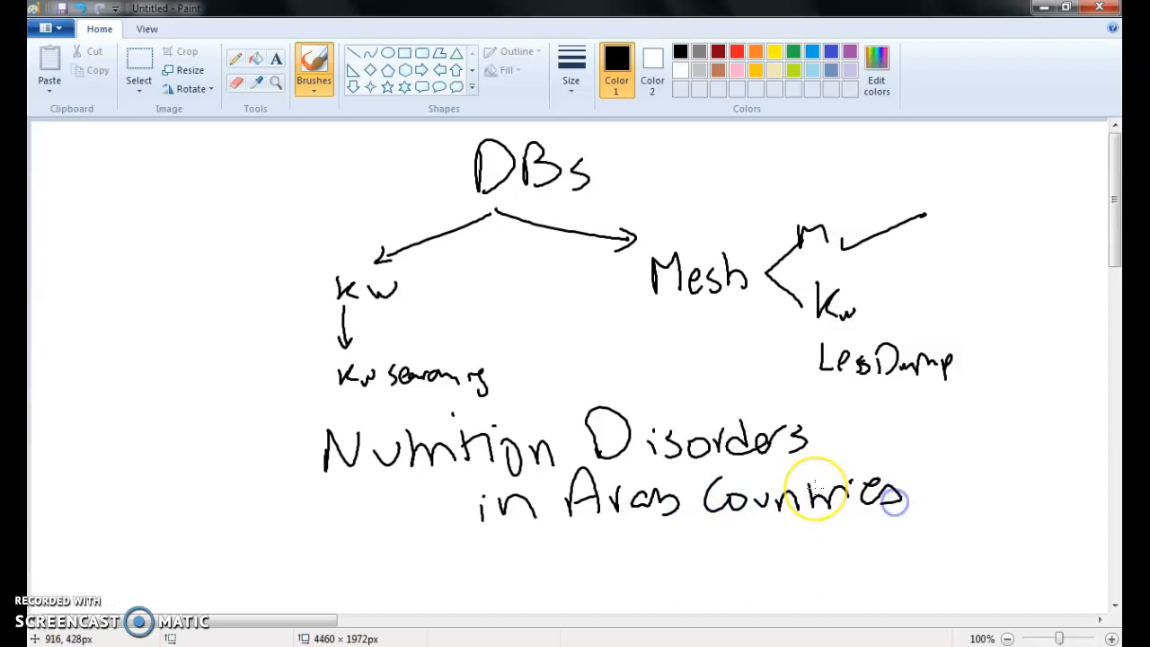
pyautogui.moveTo(104, 443)
pyautogui.mouseDown()
pyautogui.moveTo(140, 436)
pyautogui.moveTo(136, 469)
pyautogui.mouseUp()
pyautogui.moveTo(153, 454); pyautogui.dragTo(218, 451)
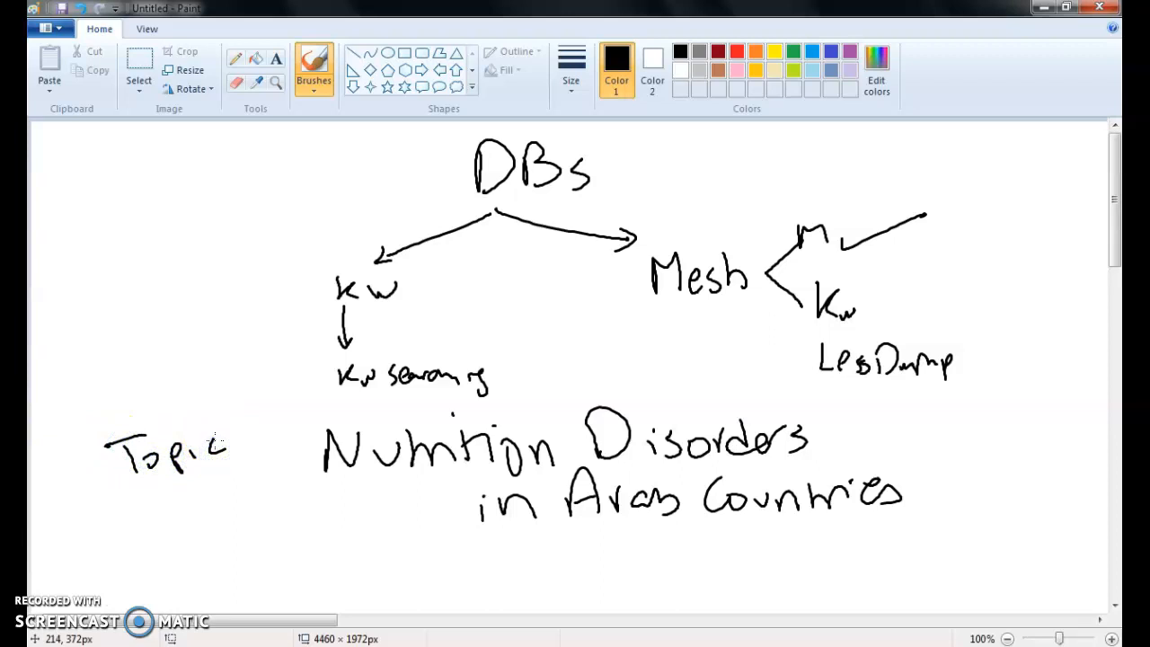
pyautogui.moveTo(304, 493); pyautogui.dragTo(834, 457)
pyautogui.moveTo(583, 536); pyautogui.dragTo(903, 520)
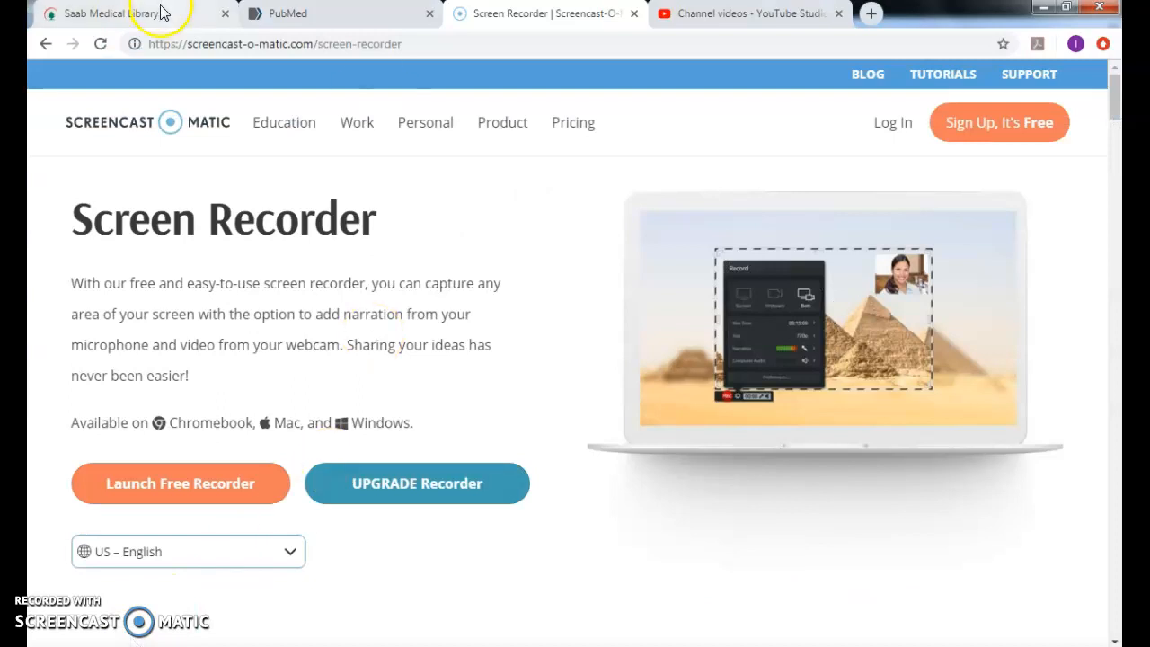
# Step: Reload the Saab Medical Library home page and open MEDLINE from Frequently Used Databases
pyautogui.click(163, 12)
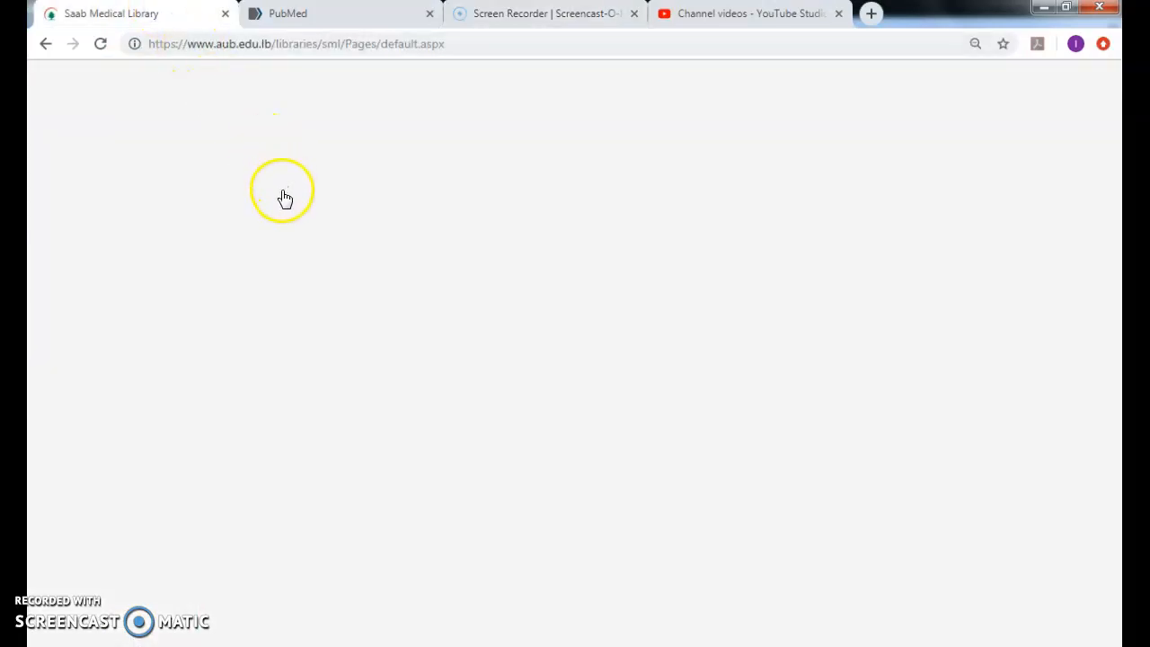
pyautogui.click(426, 45)
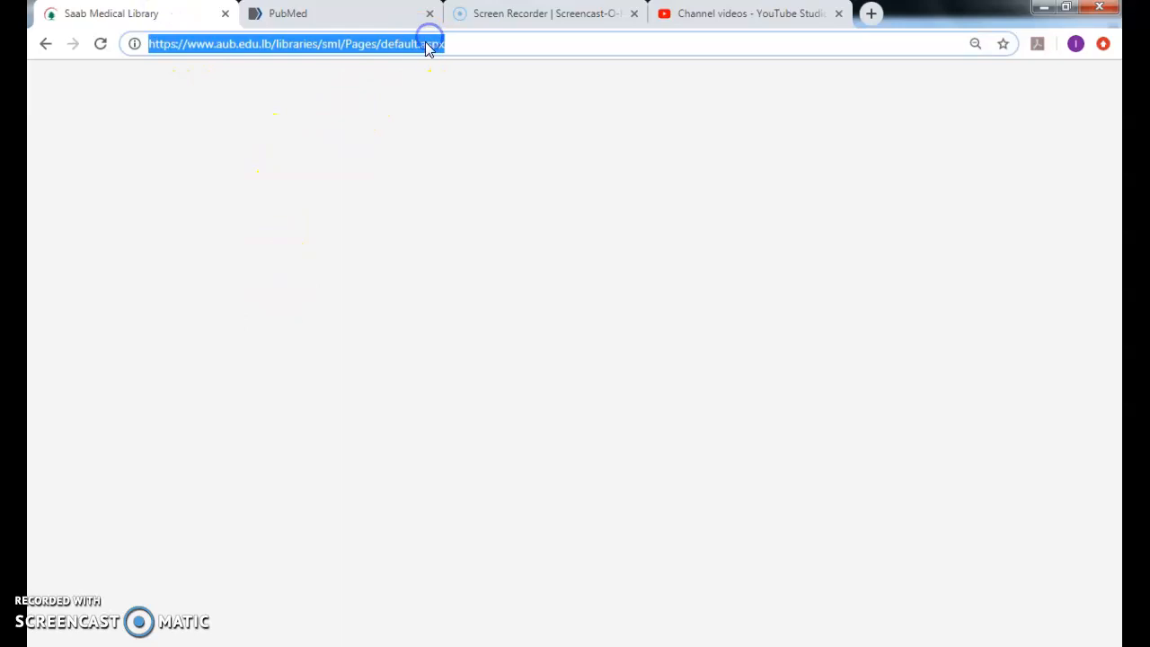
pyautogui.press('Return')
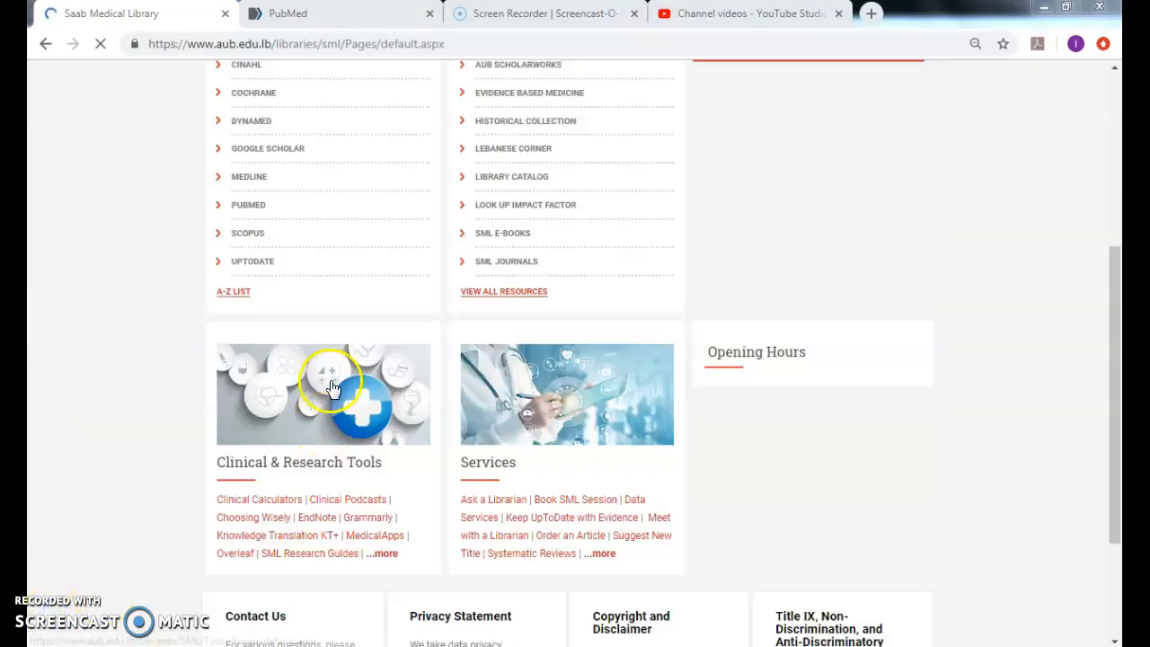
pyautogui.scroll(2, 1000, 412)
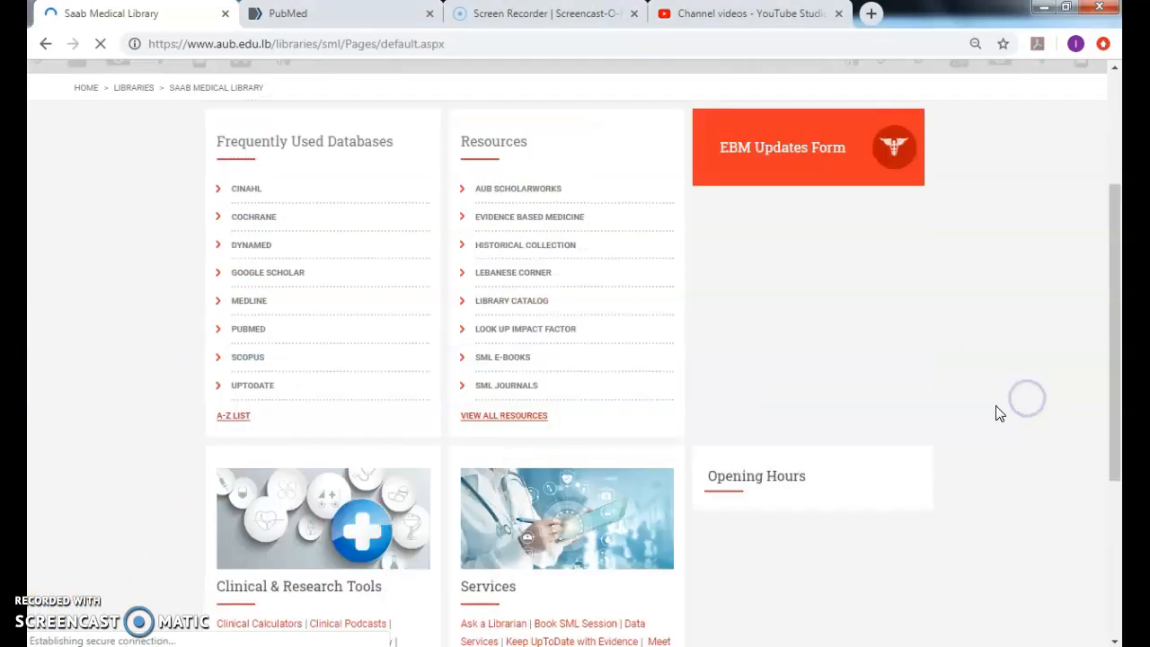
pyautogui.scroll(2, 1000, 412)
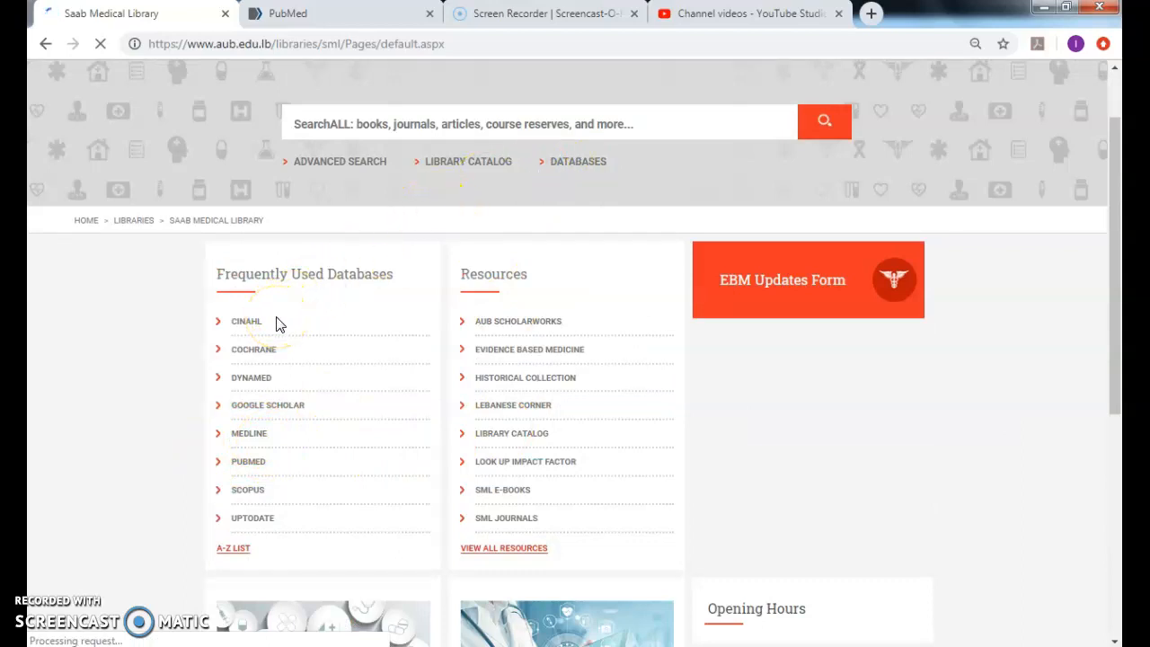
pyautogui.click(251, 435)
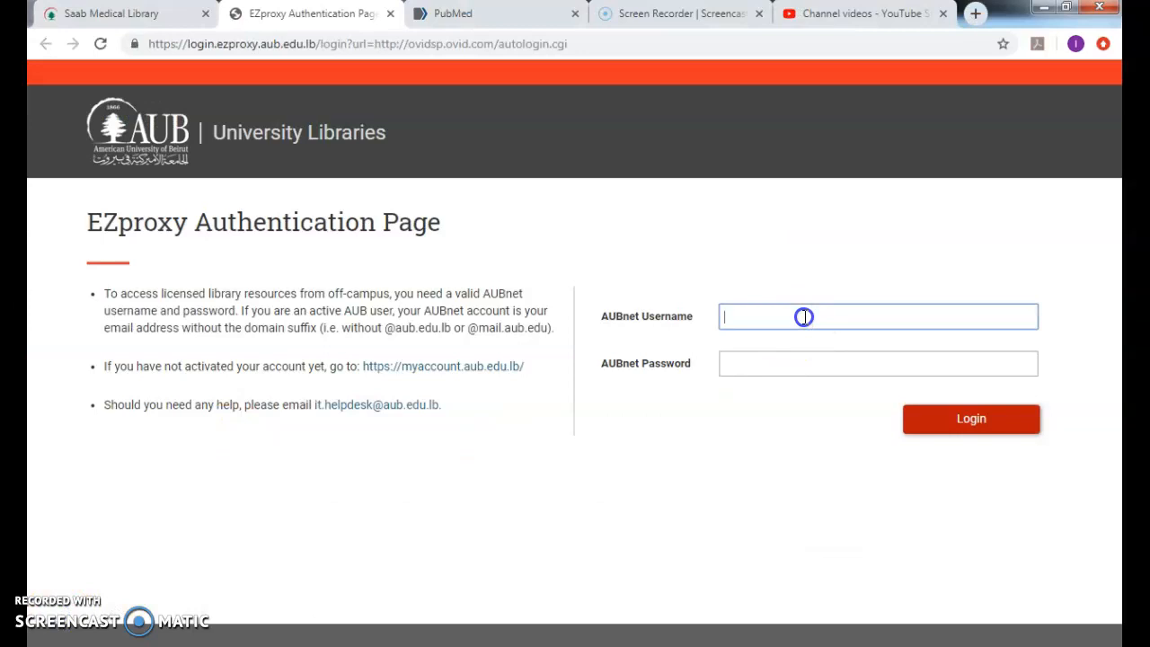
pyautogui.click(805, 316)
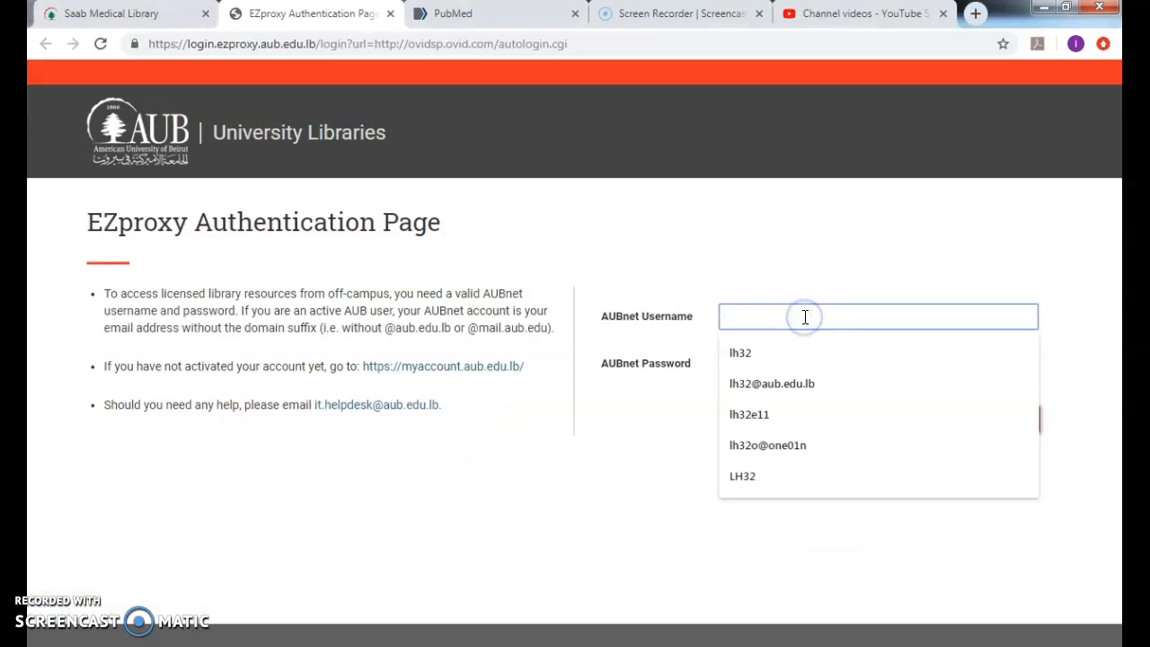
# Step: Log in to EZproxy with the AUBnet username and password, retrying after the error
pyautogui.write('lh32')
pyautogui.press('Tab')
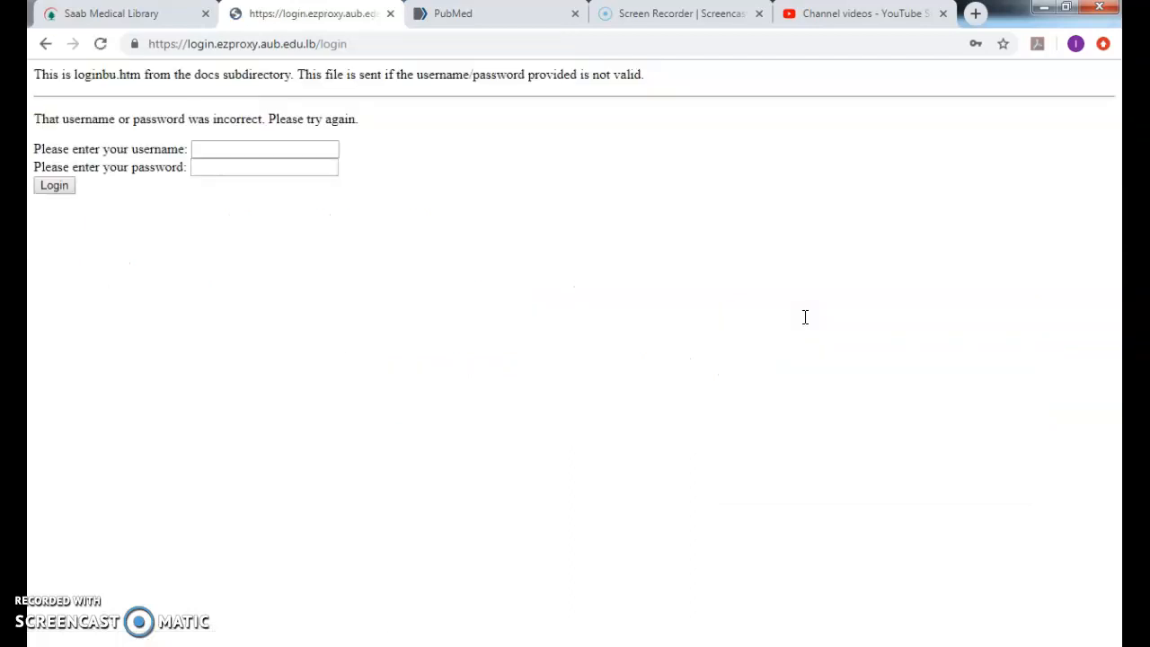
pyautogui.click(231, 149)
pyautogui.write('lh32')
pyautogui.press('Tab')
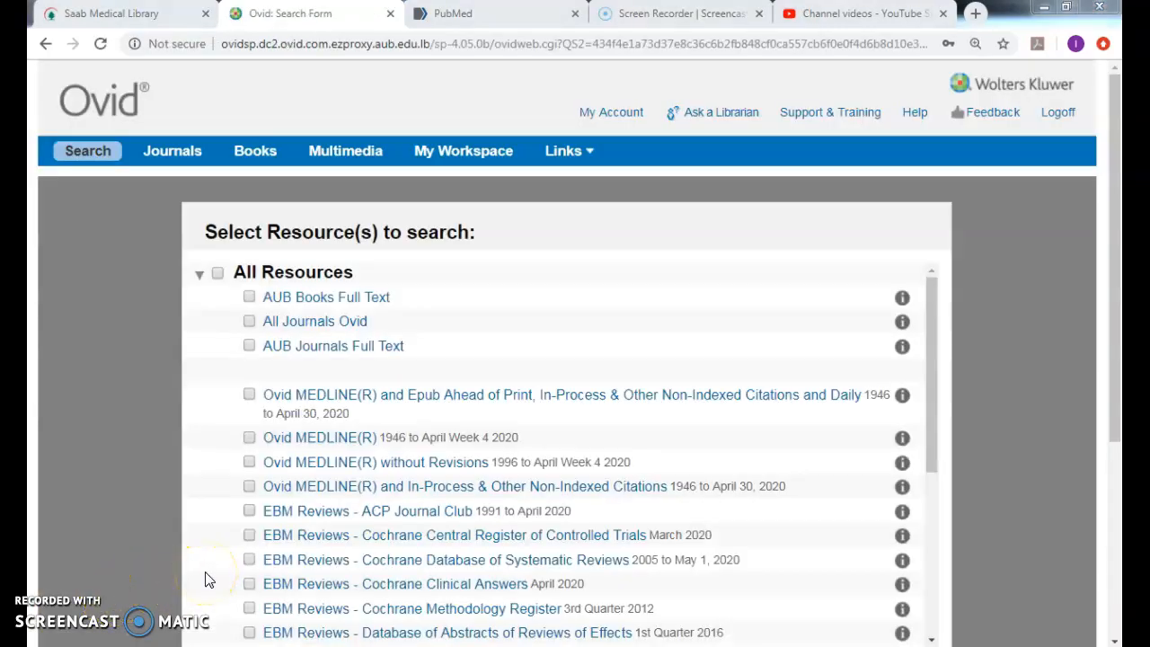
pyautogui.click(280, 448)
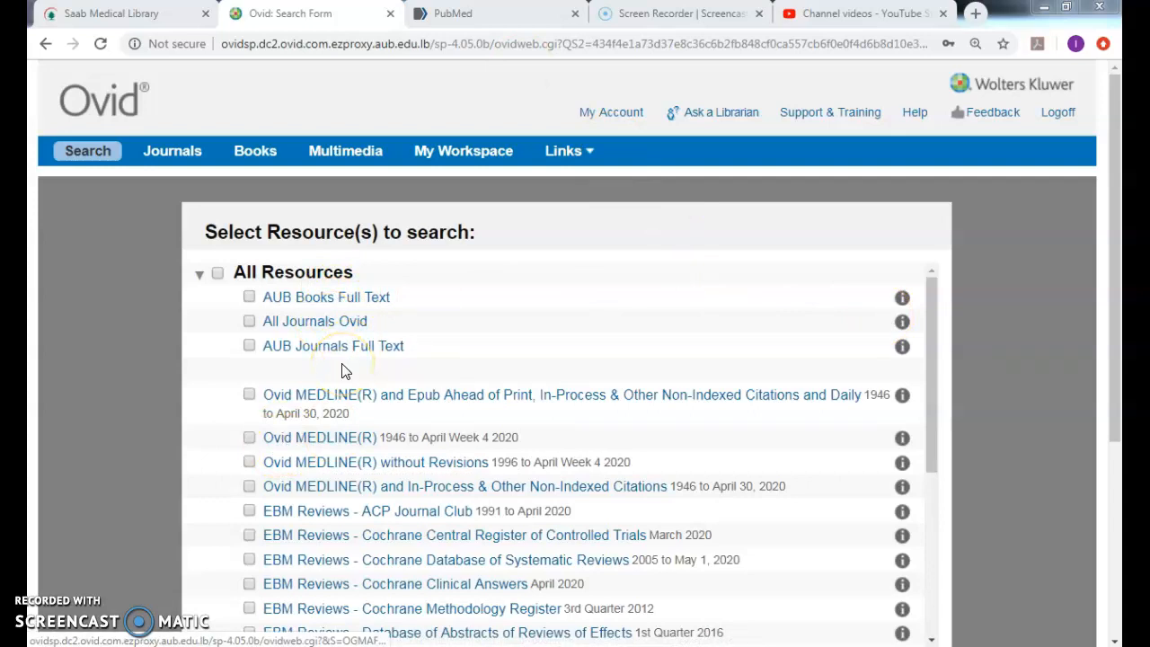
# Step: Search only Ovid MEDLINE(R) and Epub Ahead of Print, In-Process & Other Non-Indexed Citations and Daily
pyautogui.moveTo(930, 360); pyautogui.dragTo(929, 412)
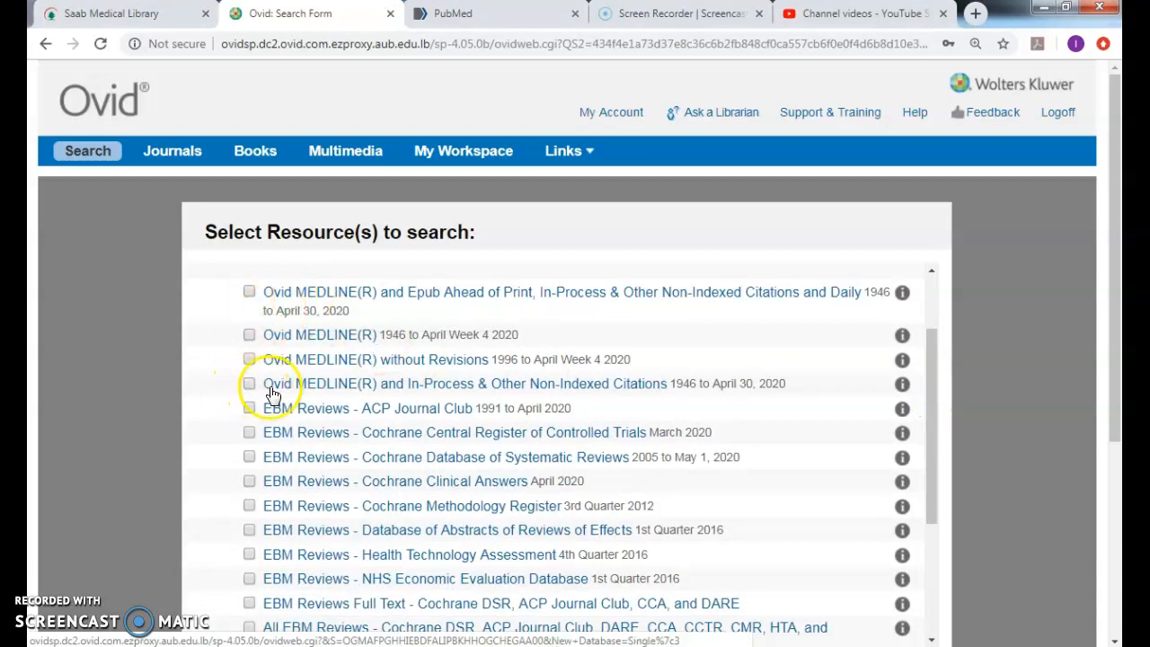
pyautogui.scroll(-5, 368, 413)
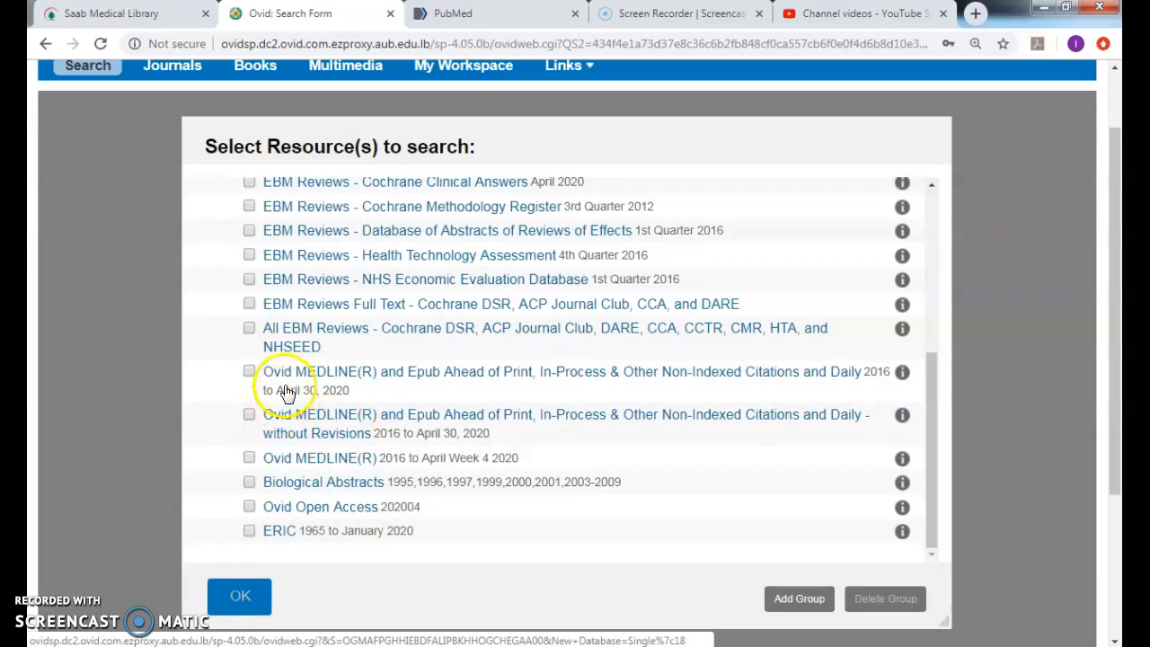
pyautogui.scroll(5, 314, 426)
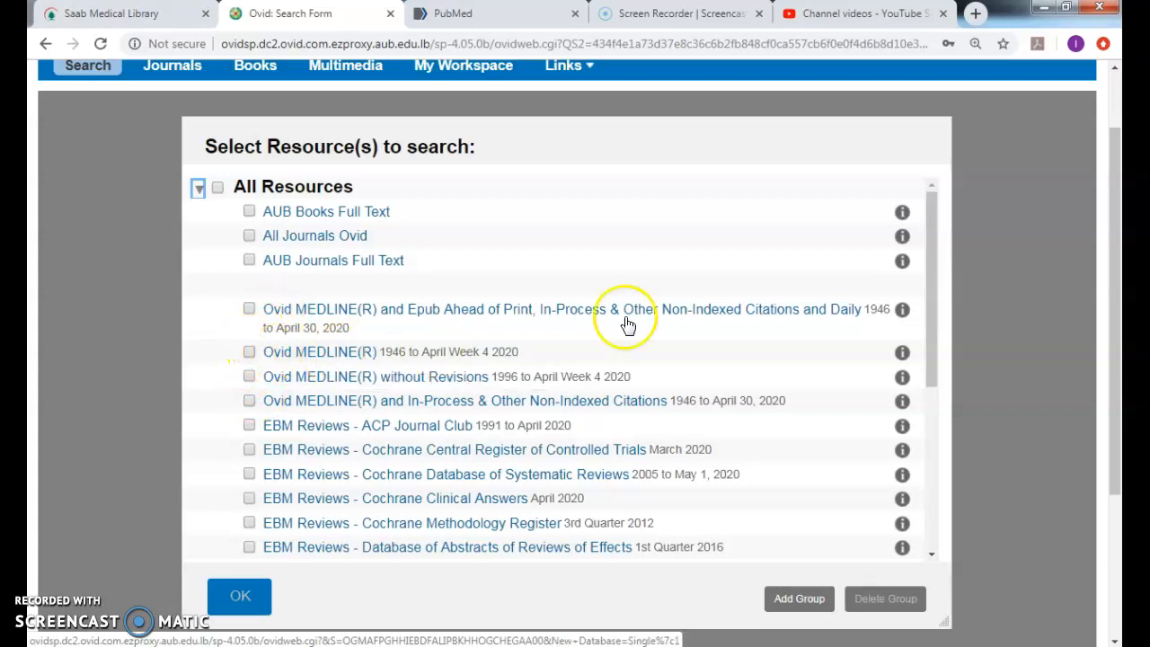
pyautogui.click(379, 333)
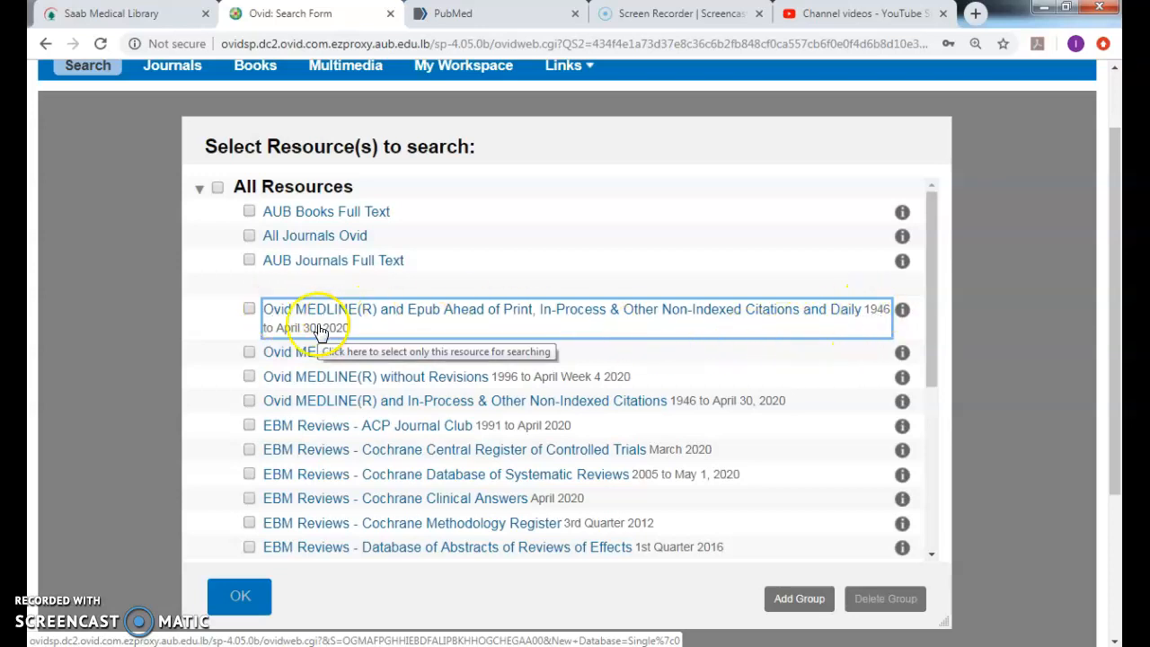
pyautogui.click(249, 309)
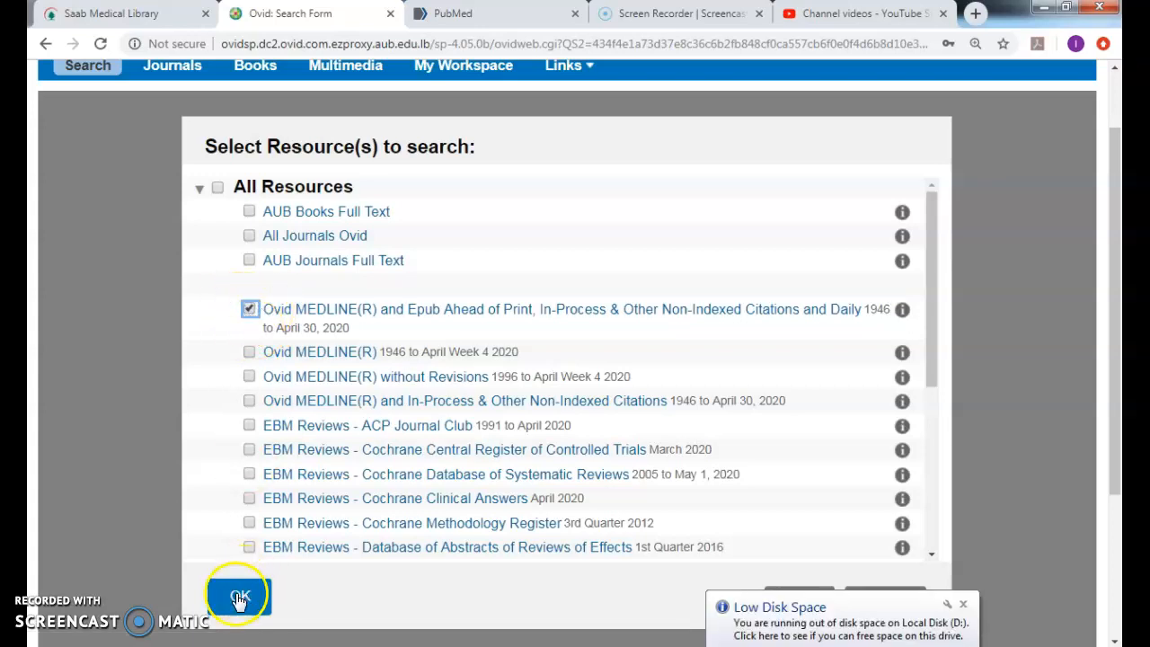
pyautogui.click(251, 310)
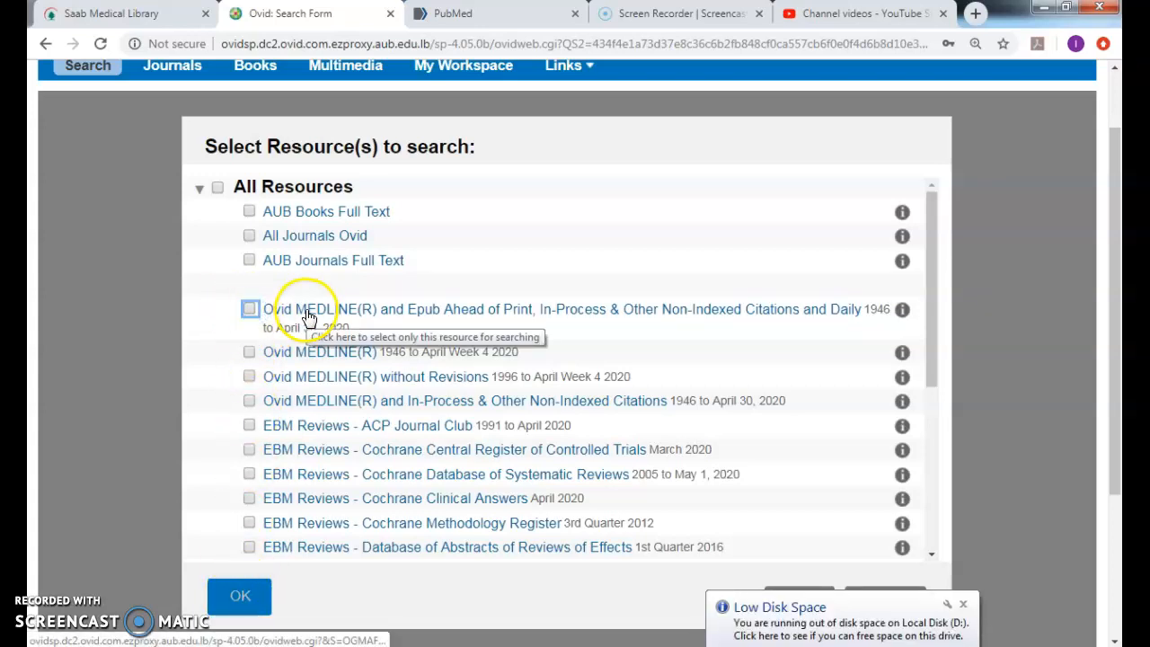
pyautogui.click(308, 311)
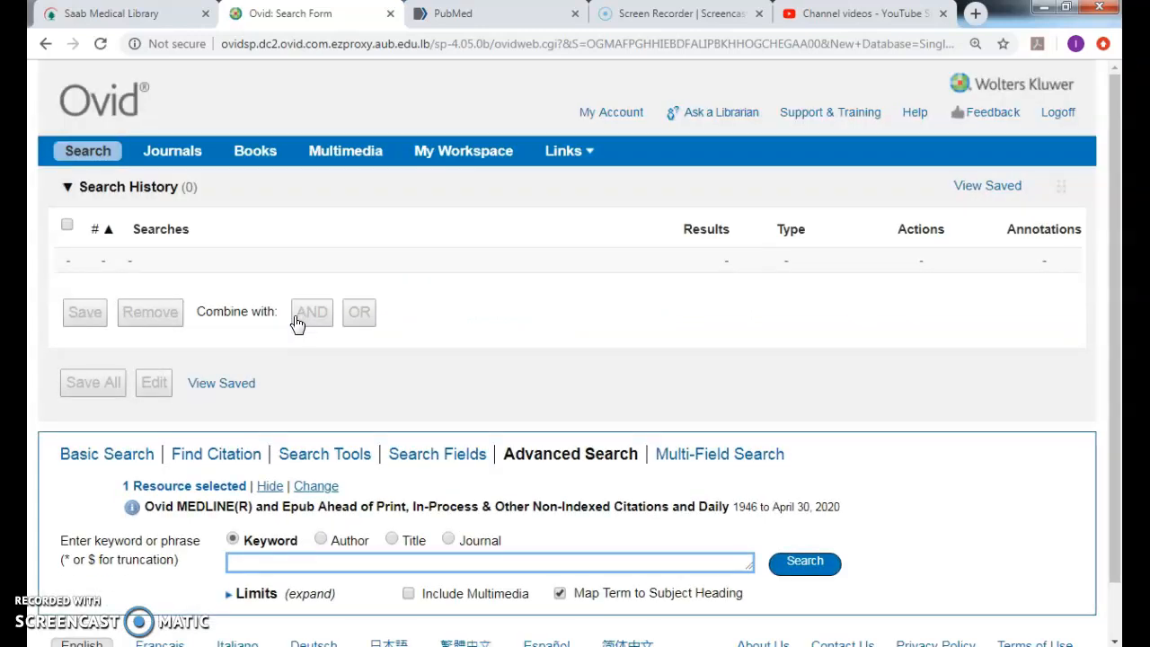
pyautogui.scroll(-1, 308, 528)
pyautogui.click(280, 502)
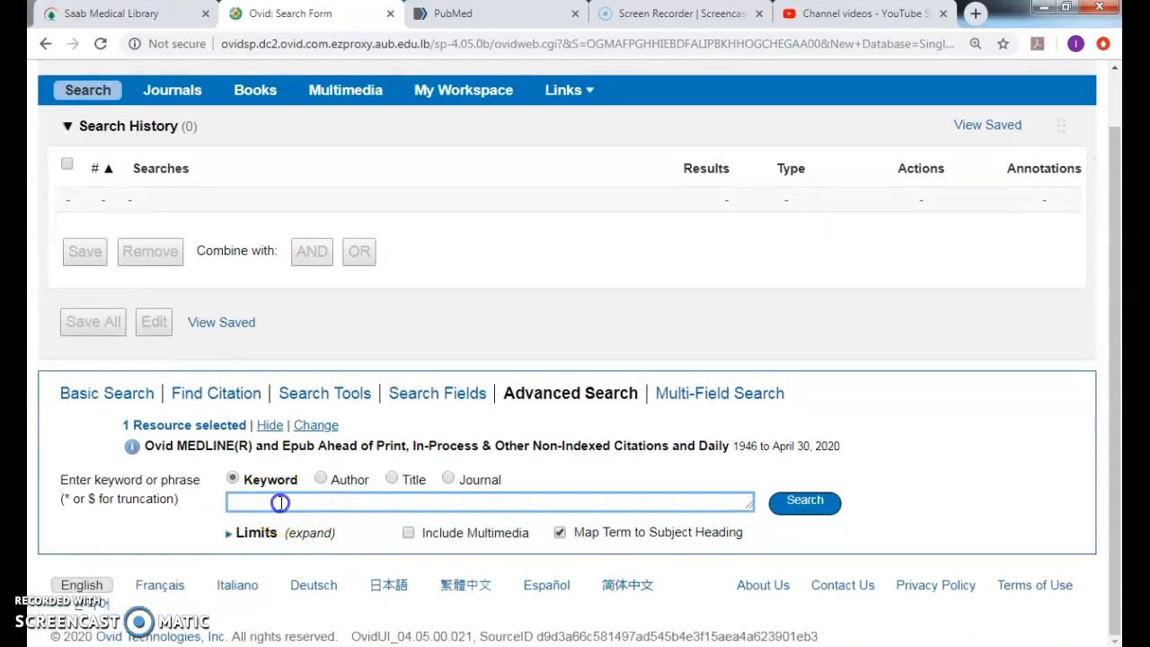
pyautogui.write('nutrition disorders AND a')
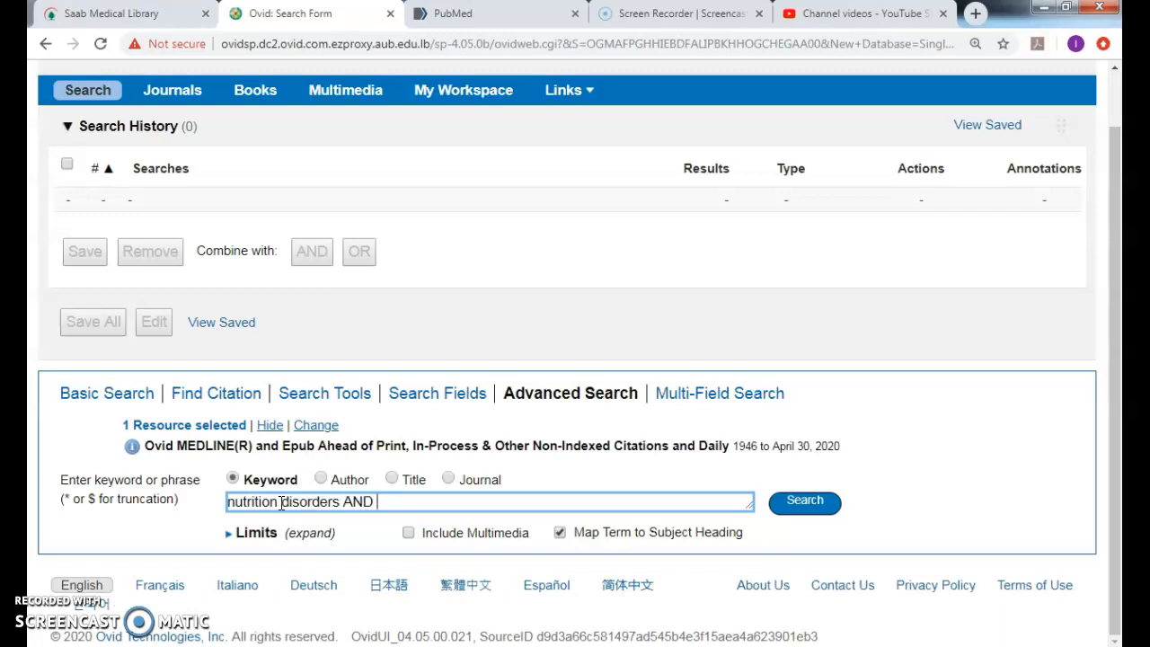
pyautogui.write('rab countries')
pyautogui.press('Return')
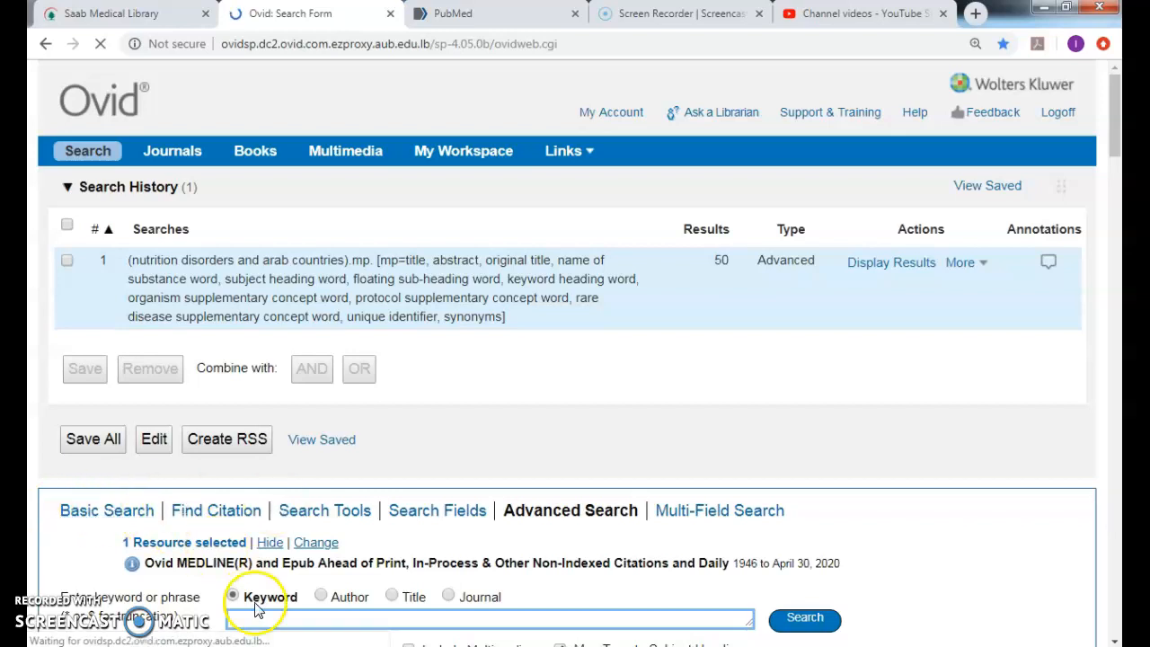
pyautogui.scroll(-3, 251, 584)
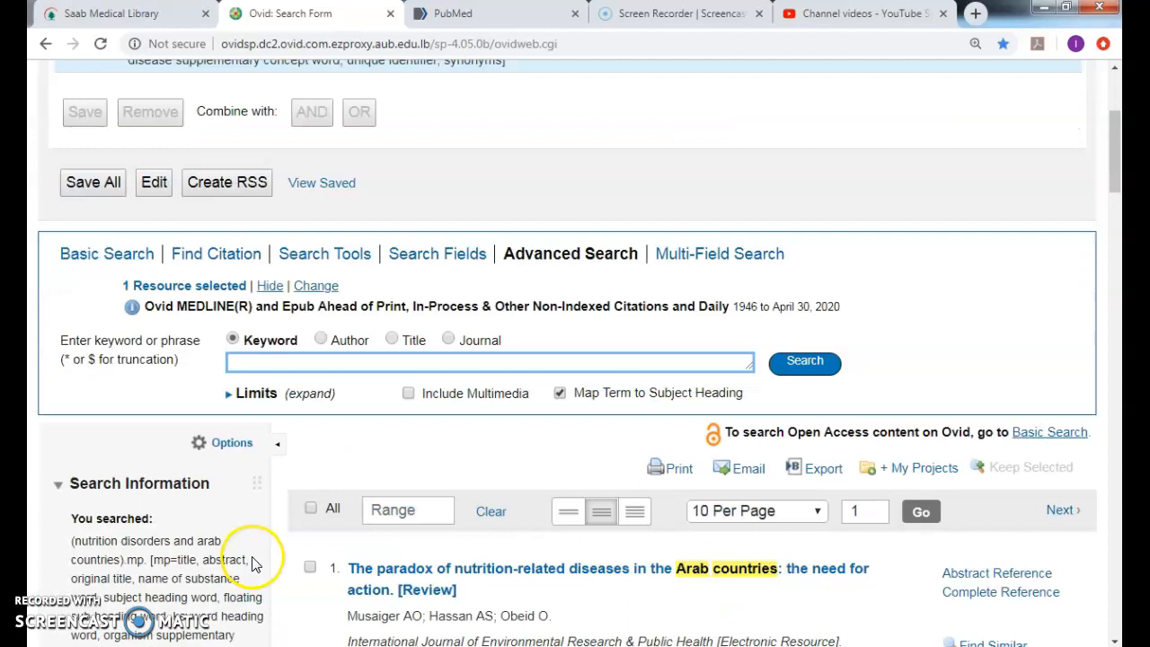
pyautogui.moveTo(304, 340); pyautogui.dragTo(248, 348)
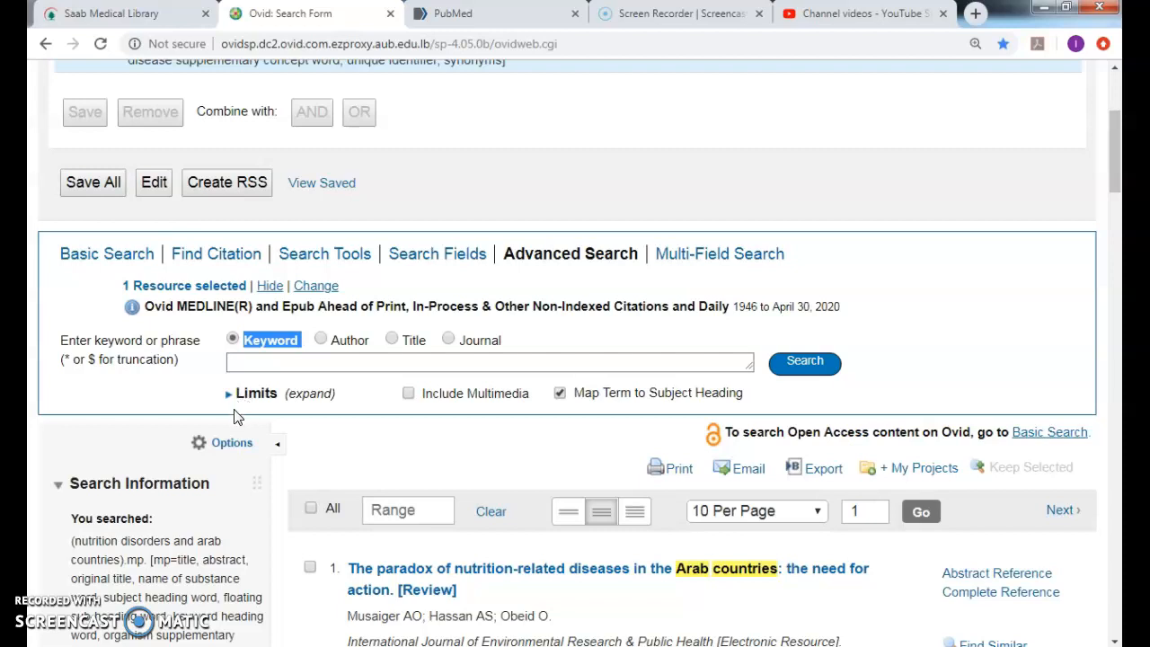
pyautogui.click(344, 360)
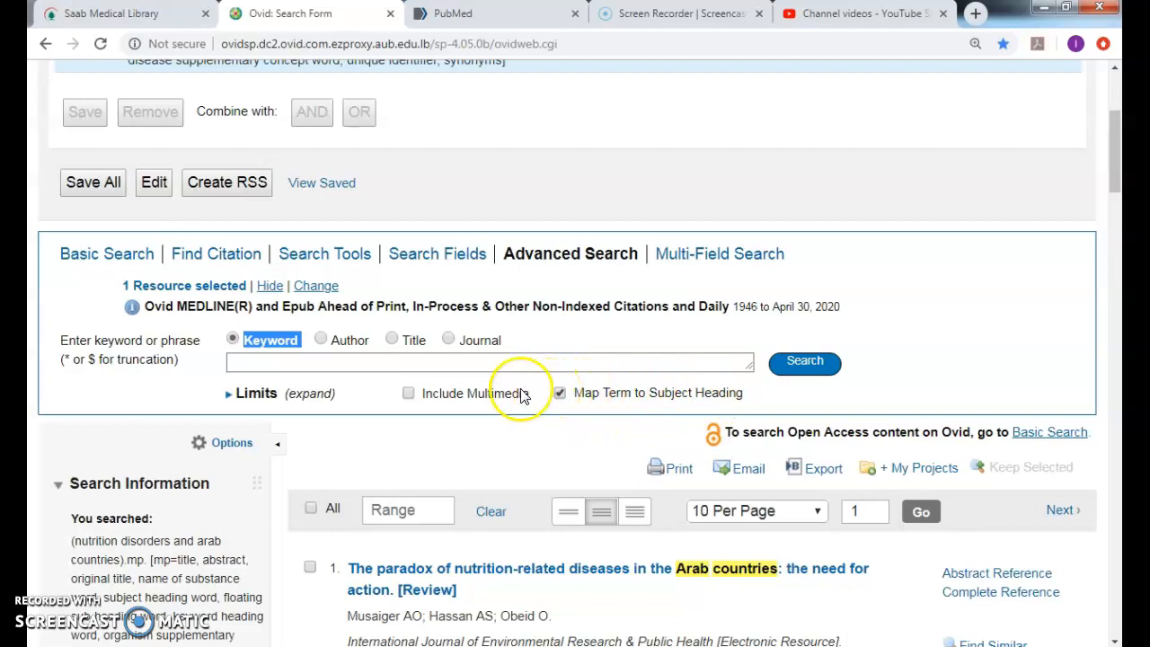
pyautogui.click(432, 367)
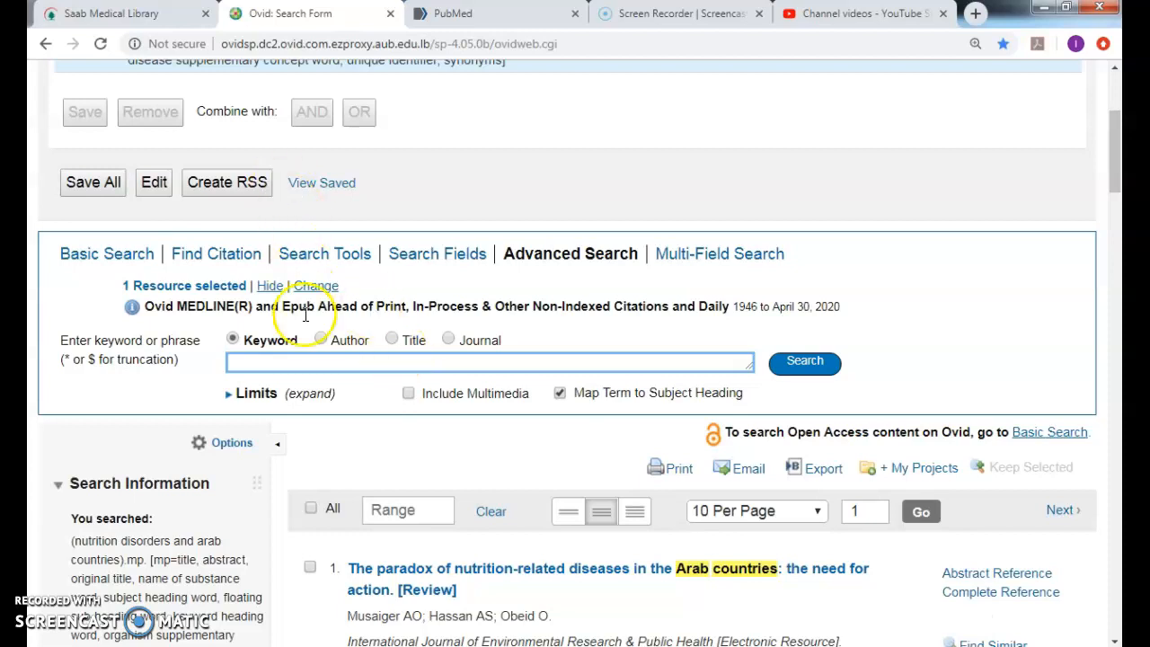
pyautogui.scroll(1, 405, 346)
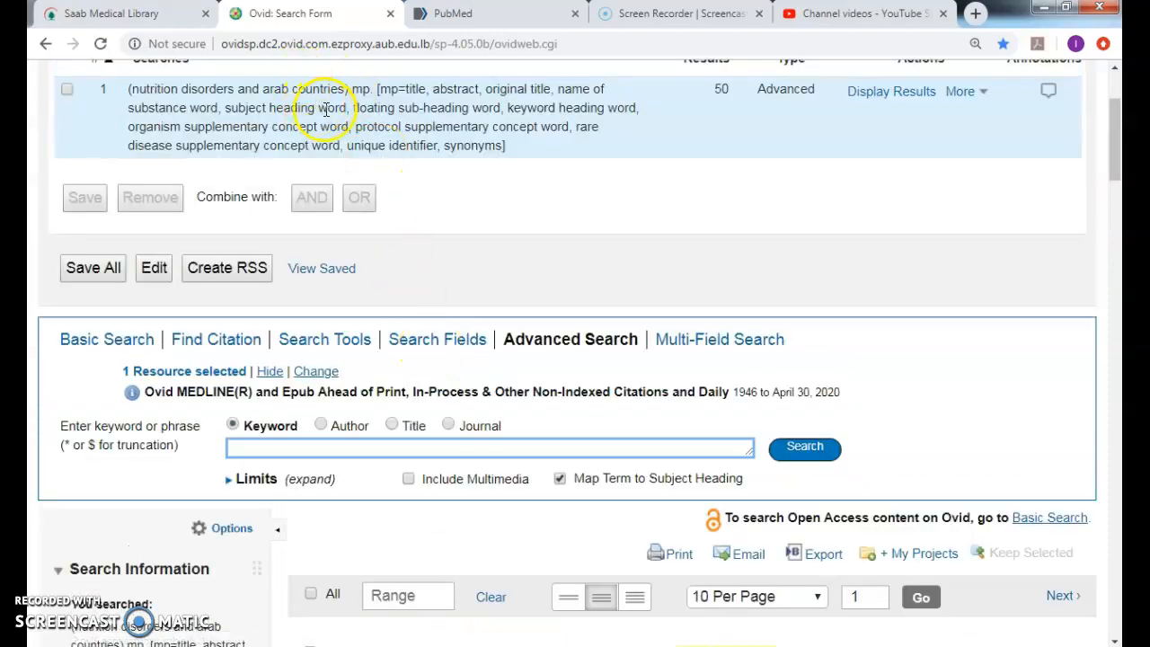
# Step: Search 'nutrition disorders' to map it to a subject heading
pyautogui.click(352, 442)
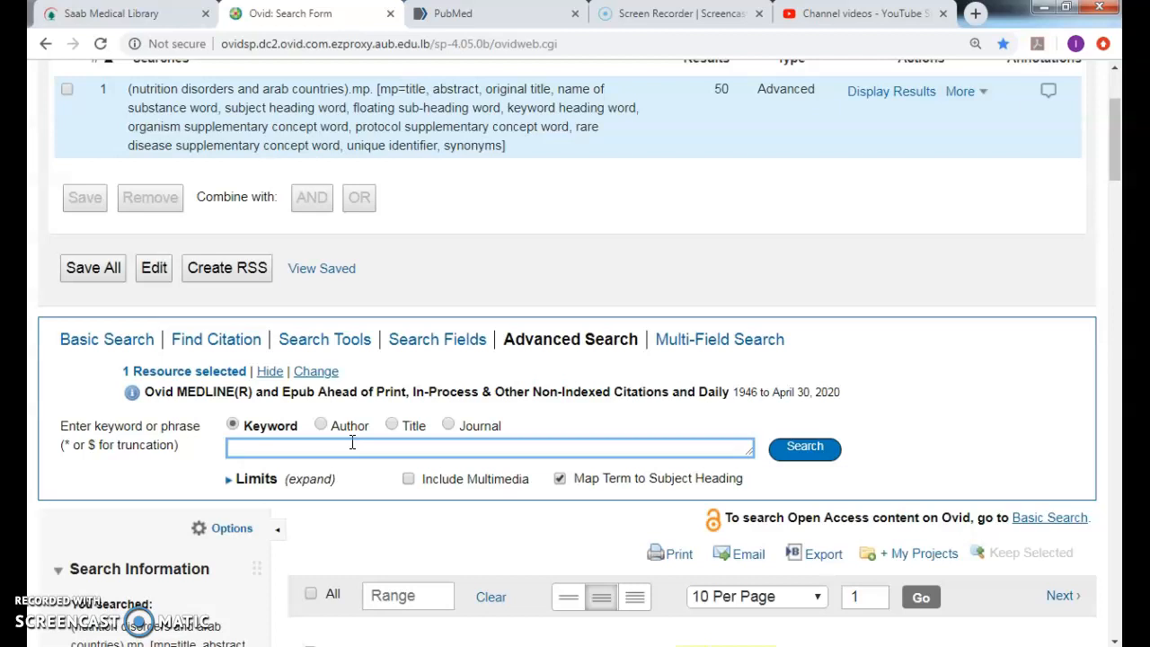
pyautogui.write('nutrition disor')
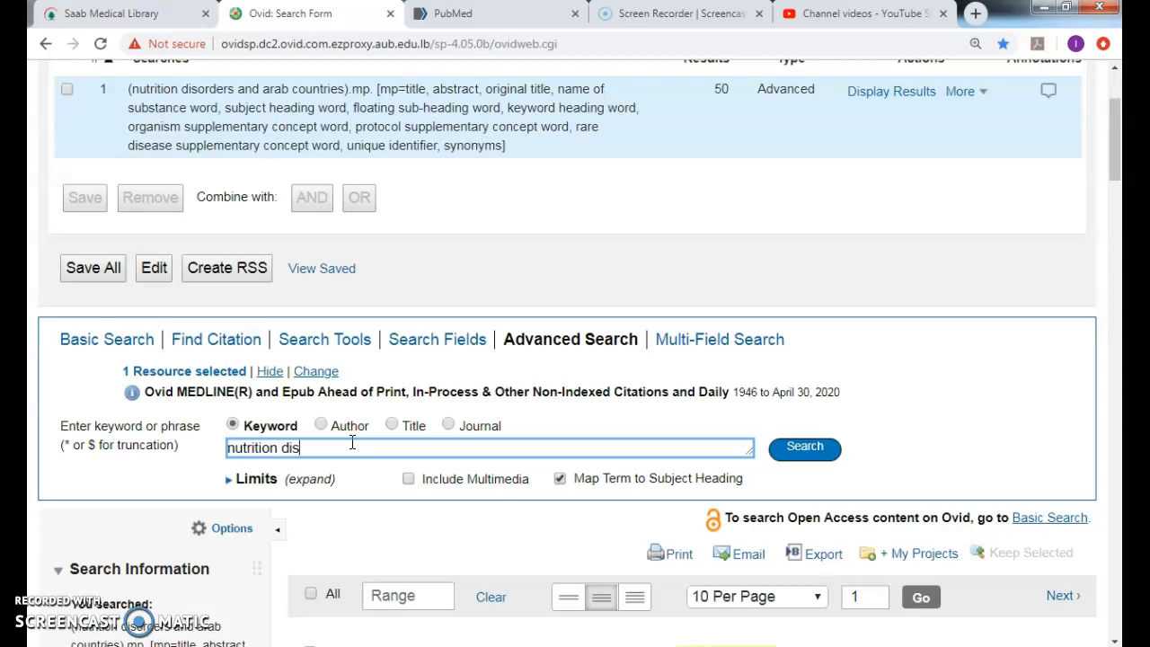
pyautogui.write('ders')
pyautogui.press('Return')
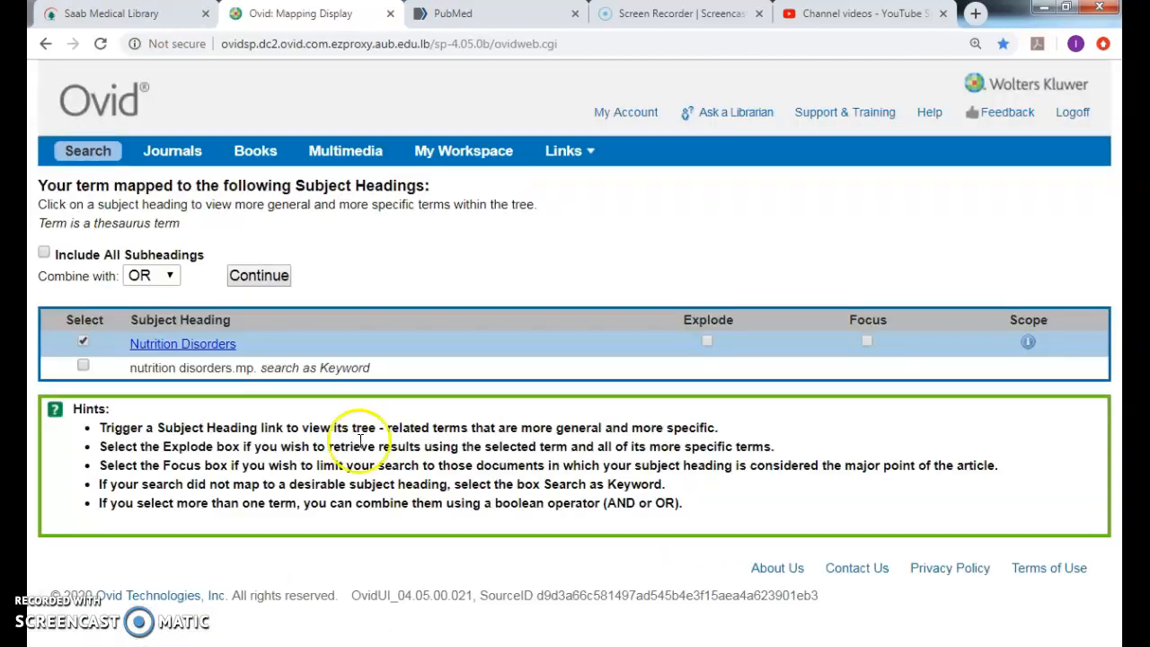
# Step: Open the Nutrition Disorders subject heading tree rather than a plain keyword search
pyautogui.moveTo(371, 367); pyautogui.dragTo(169, 368)
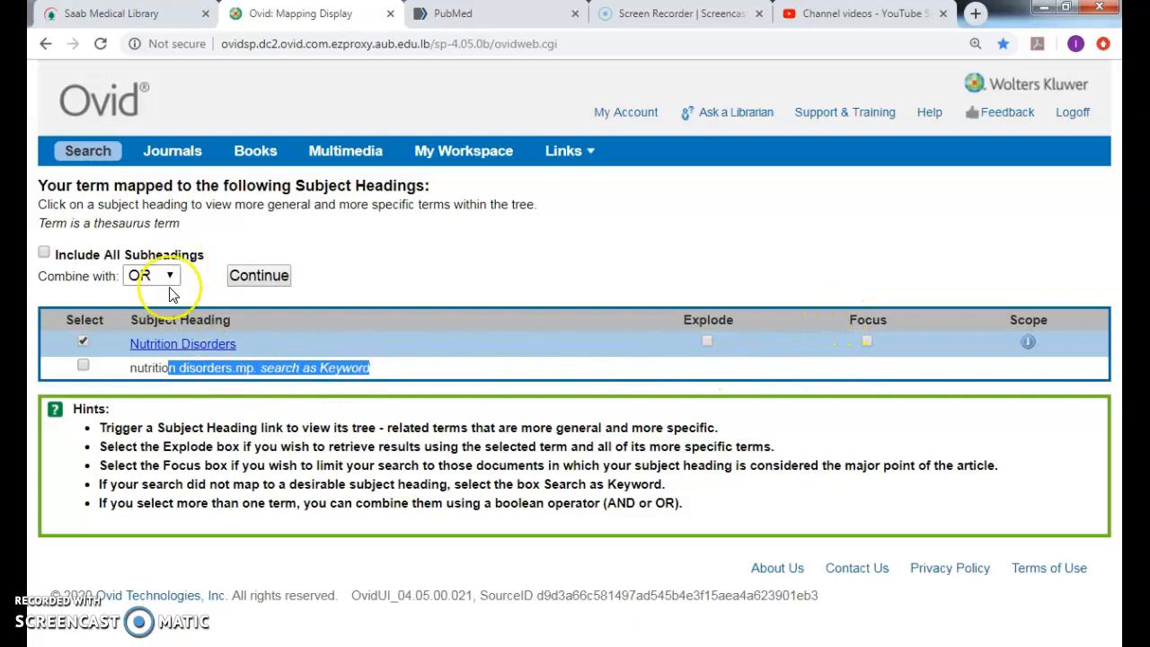
pyautogui.click(190, 348)
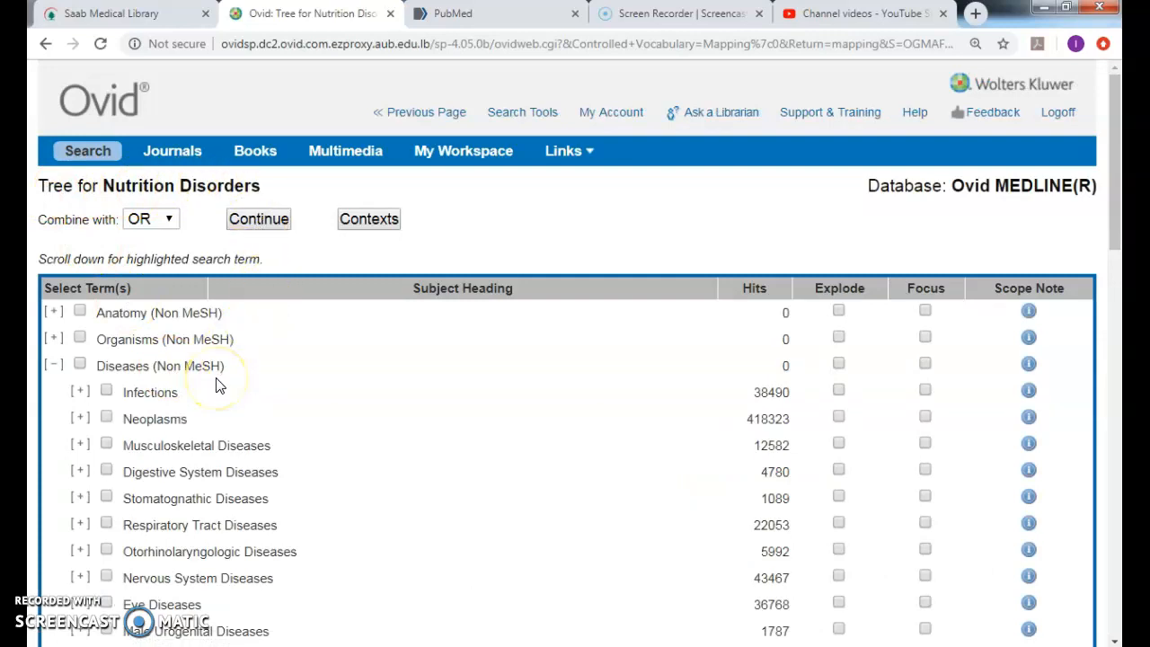
# Step: Explode Nutrition Disorders in the tree and continue to its subheadings page
pyautogui.scroll(-5, 218, 385)
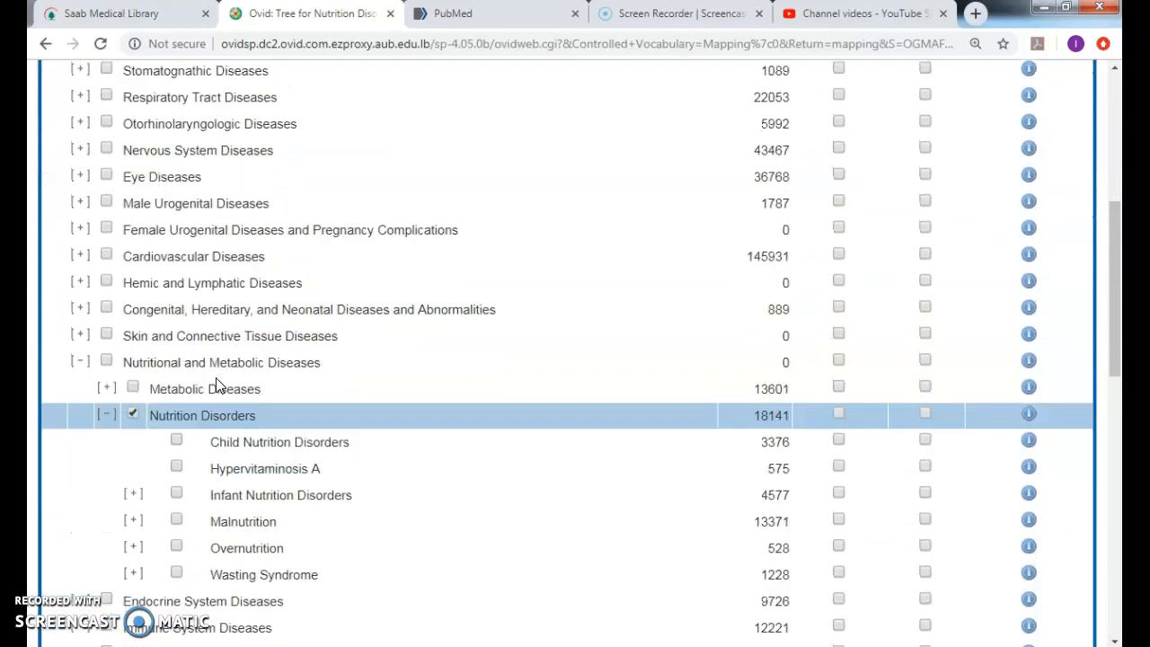
pyautogui.click(319, 423)
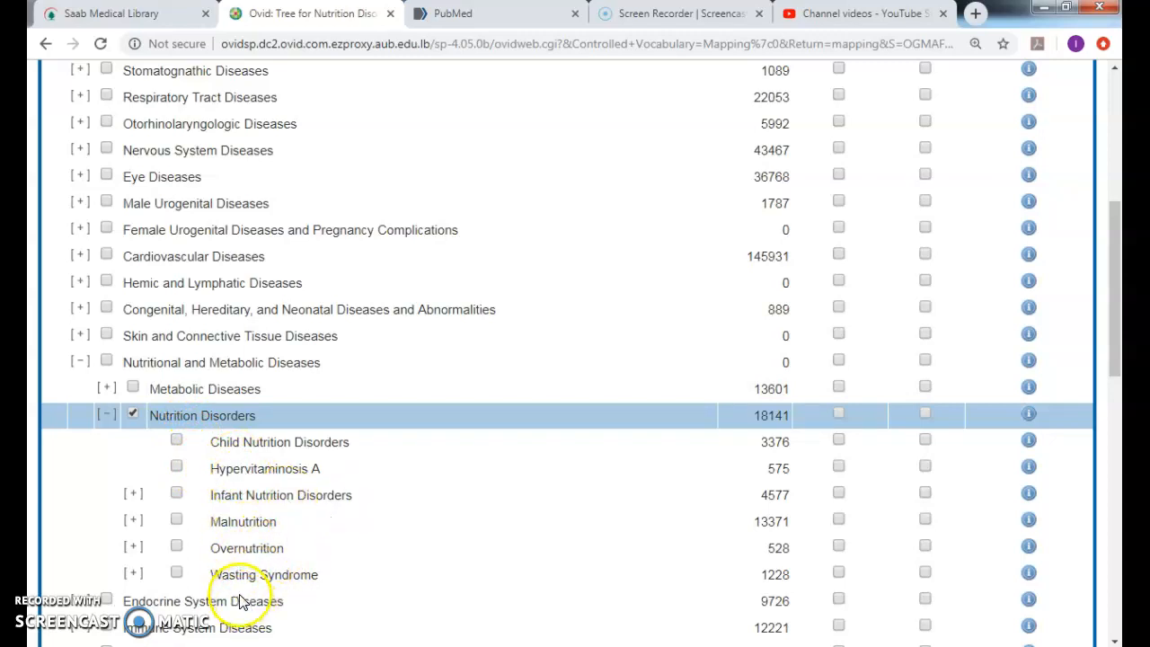
pyautogui.moveTo(320, 576); pyautogui.dragTo(186, 571)
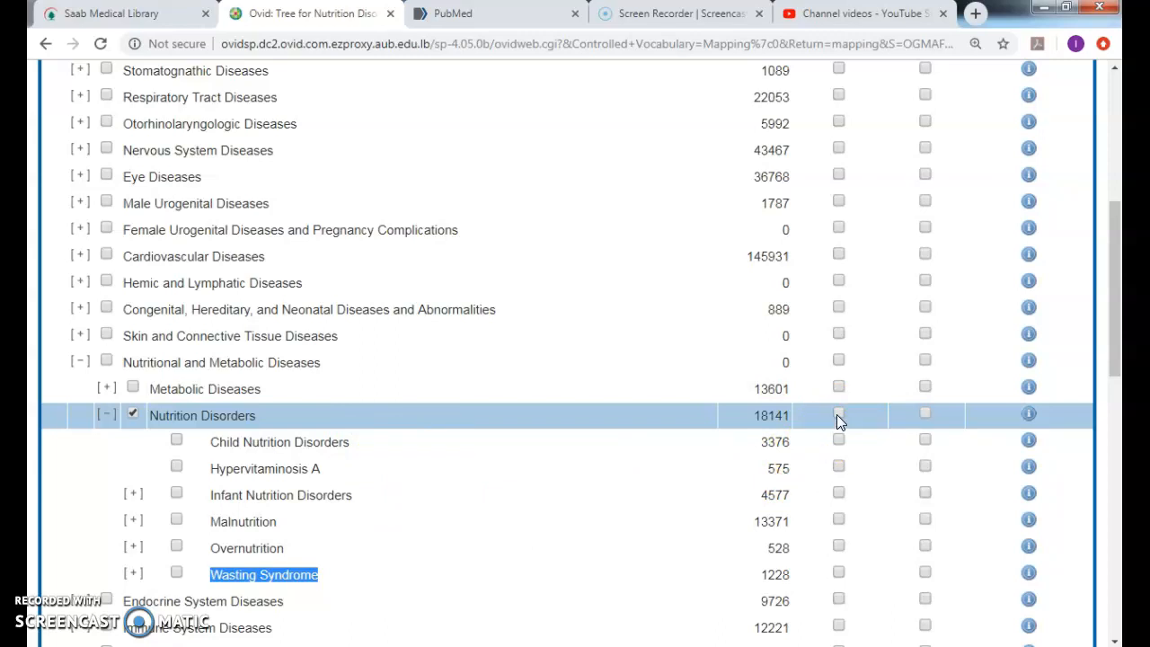
pyautogui.click(839, 453)
pyautogui.click(836, 415)
pyautogui.scroll(3, 242, 447)
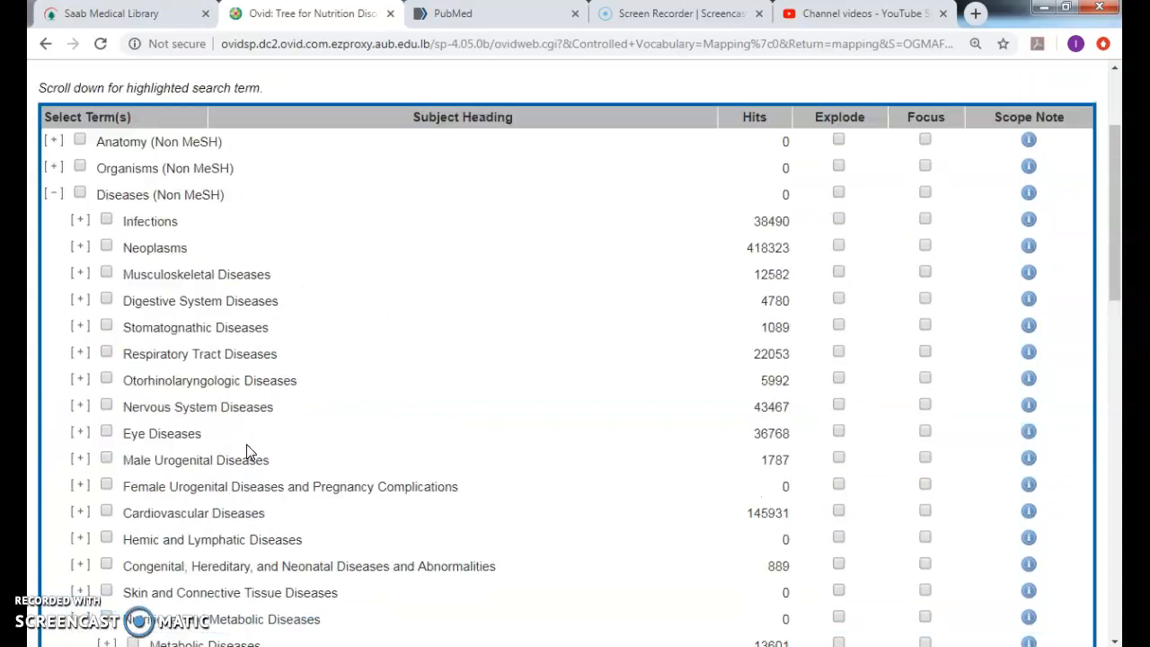
pyautogui.scroll(2, 246, 444)
pyautogui.click(260, 224)
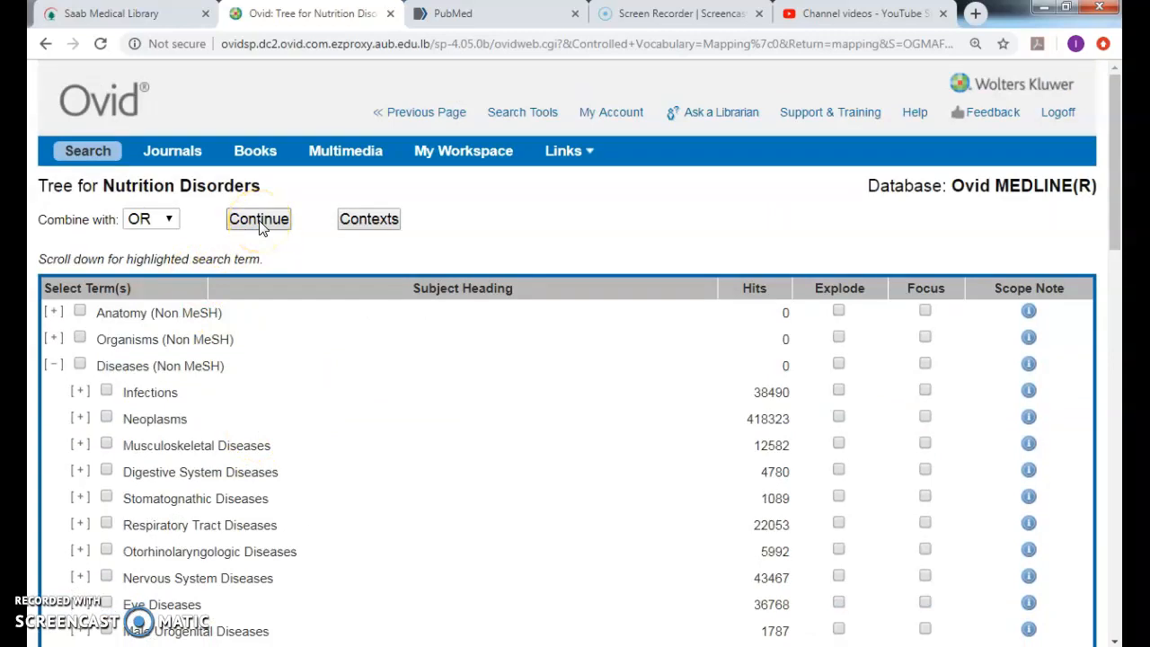
pyautogui.click(259, 226)
# Step: Run the exploded exp Nutrition Disorders/ search from the Subheadings page, returning 349906 results
pyautogui.click(259, 226)
pyautogui.click(256, 229)
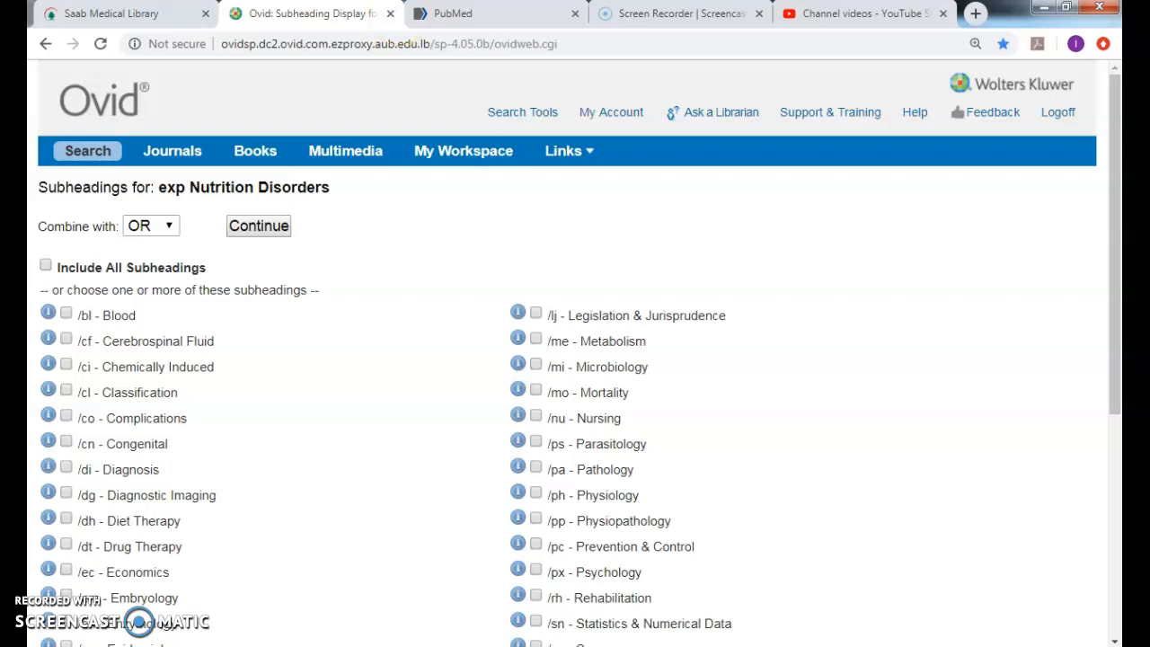
pyautogui.scroll(-1, 174, 464)
pyautogui.scroll(1, 216, 391)
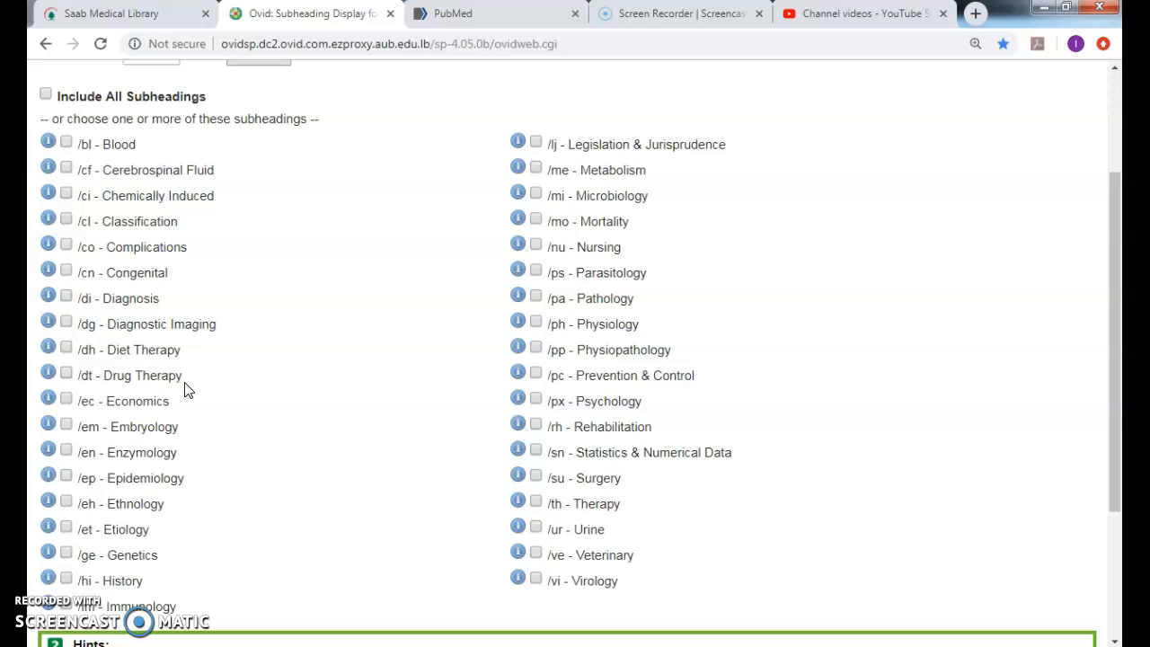
pyautogui.scroll(3, 187, 389)
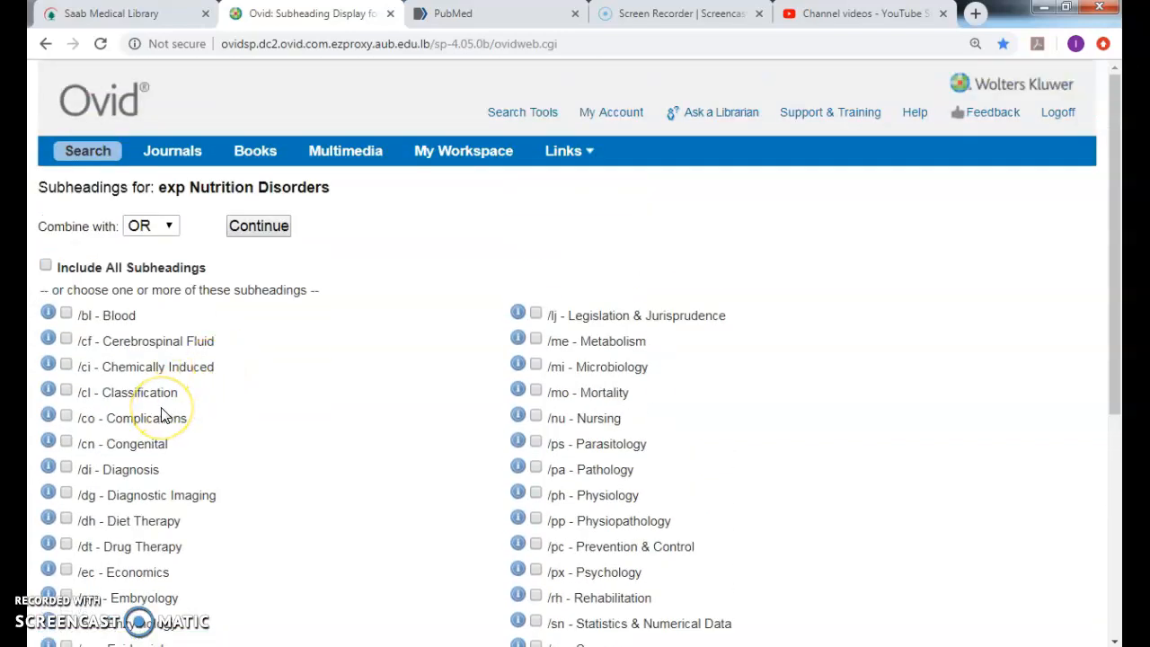
pyautogui.click(47, 266)
pyautogui.click(45, 268)
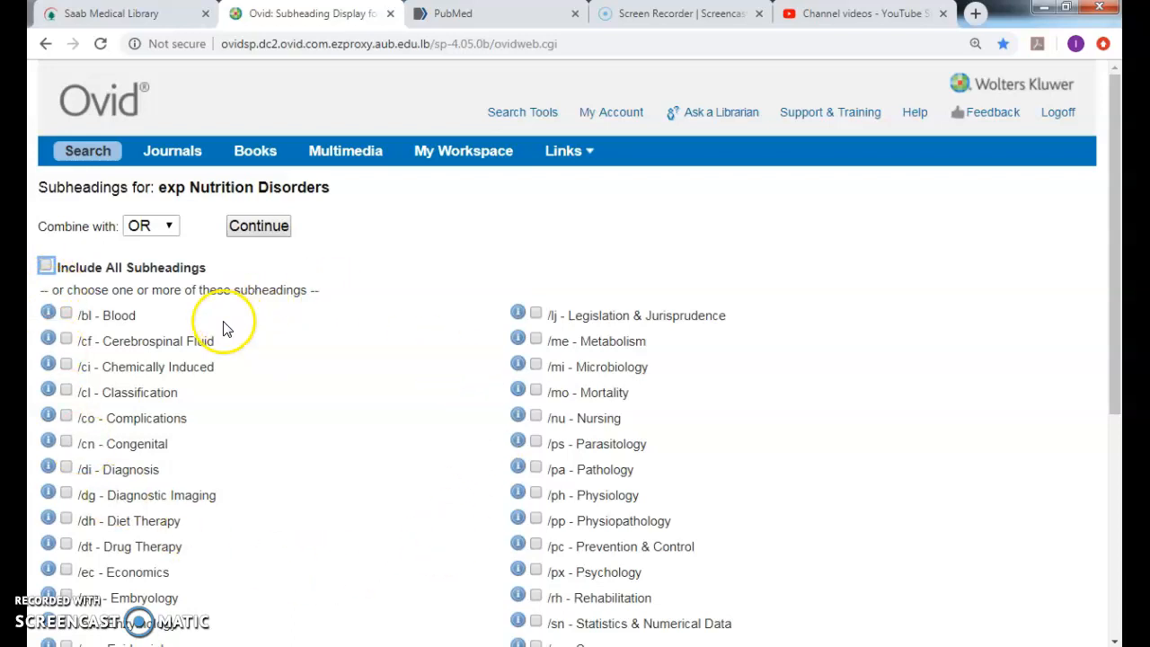
pyautogui.click(270, 230)
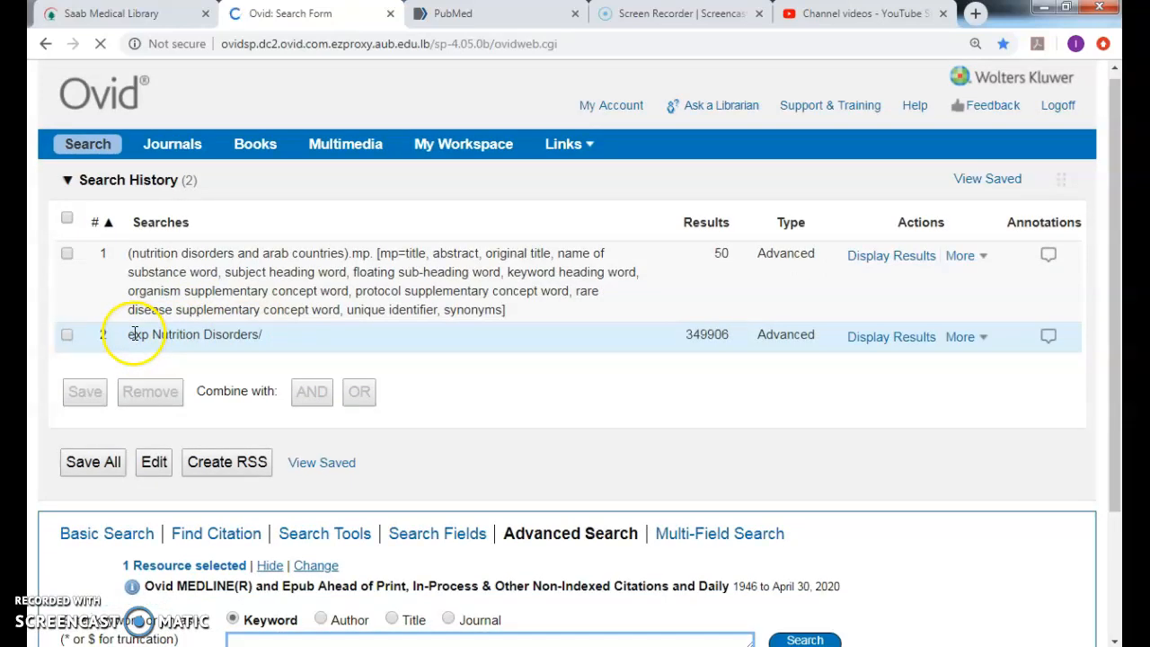
# Step: Remove keyword search 1, leaving exp Nutrition Disorders/ (349906) as the only search
pyautogui.moveTo(126, 334)
pyautogui.mouseDown()
pyautogui.moveTo(168, 334)
pyautogui.moveTo(136, 340)
pyautogui.mouseUp()
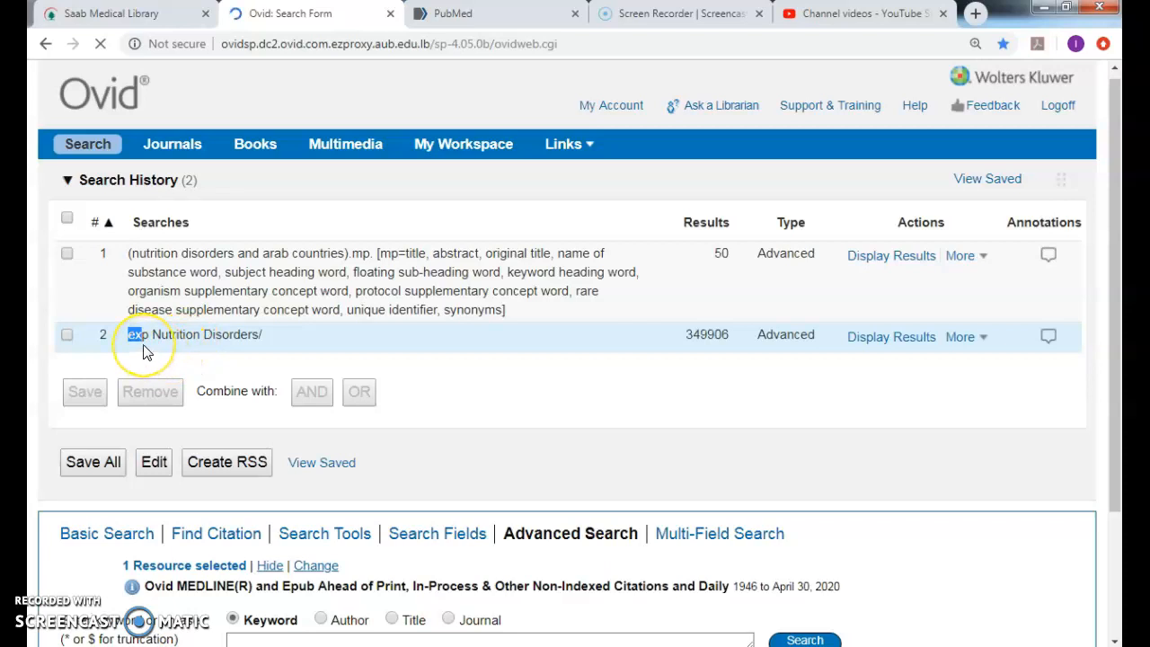
pyautogui.click(259, 334)
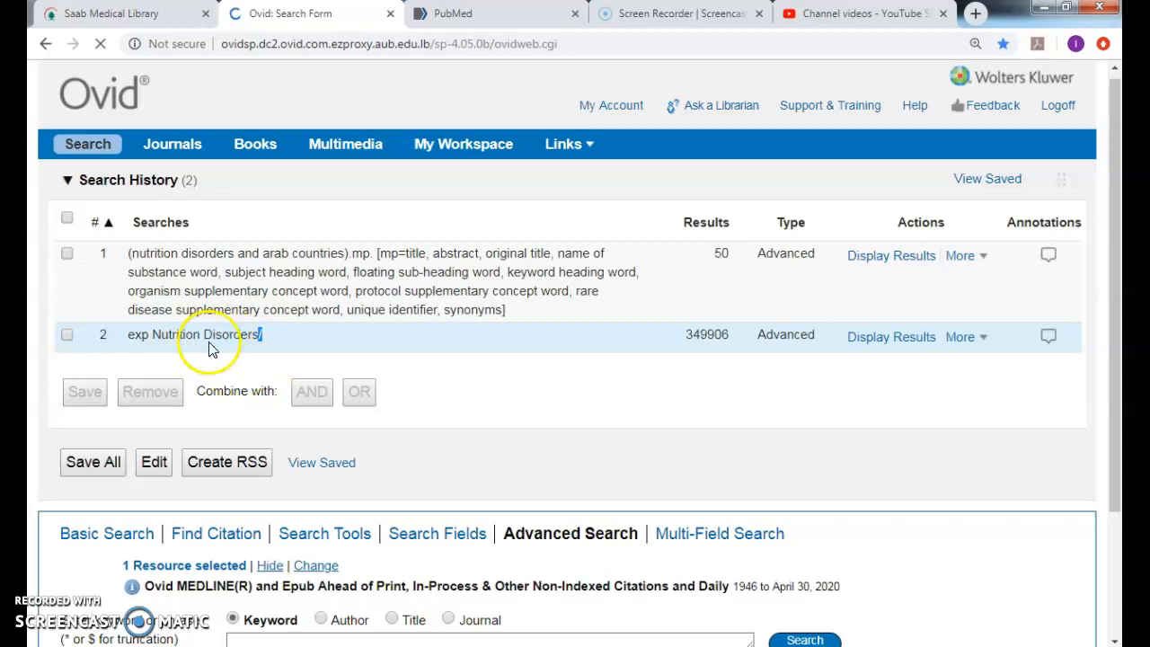
pyautogui.click(68, 255)
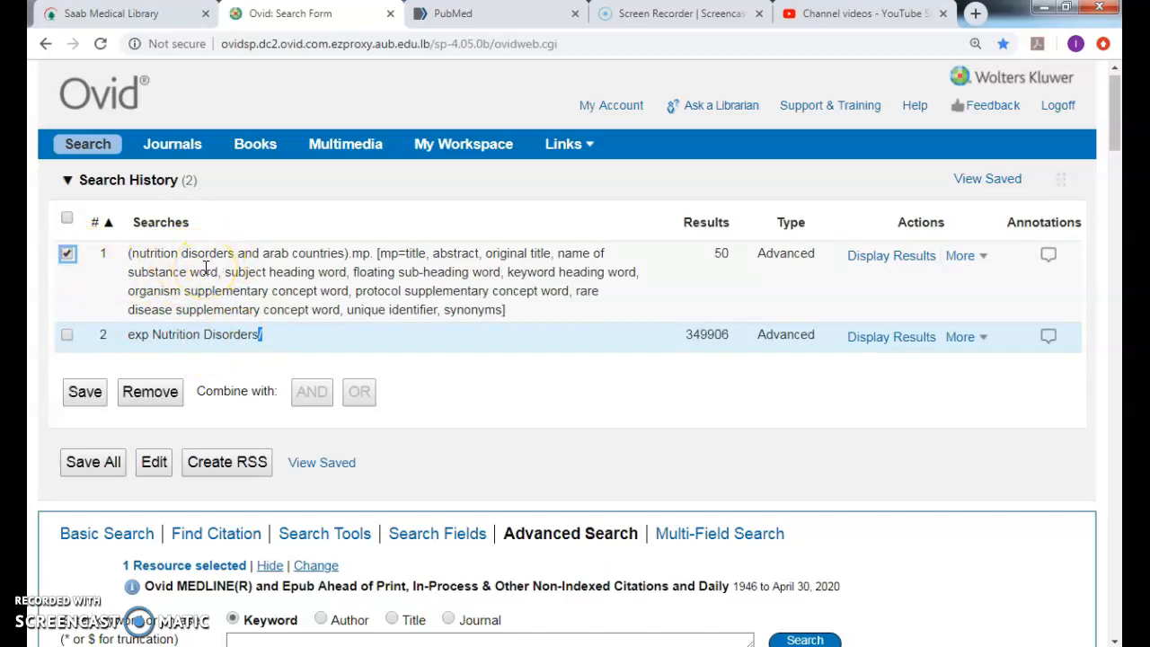
pyautogui.click(135, 395)
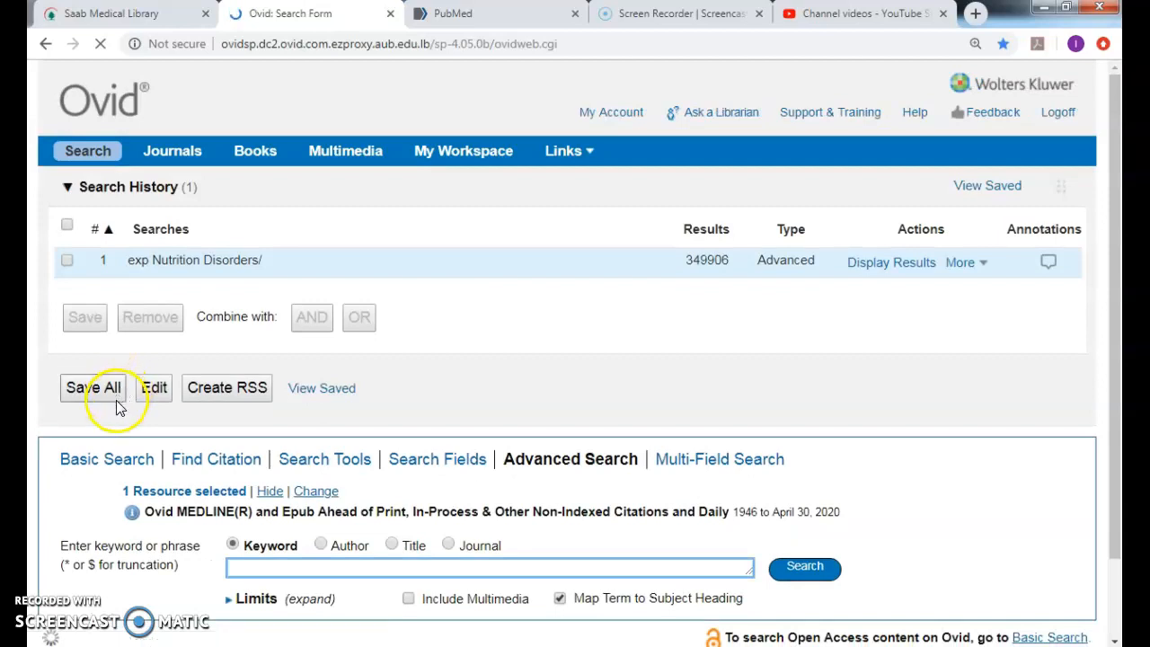
# Step: Search 'nutrition disorders' with Explode, Focus and all subheadings, adding exp *Nutrition Disorders/ (252281)
pyautogui.click(268, 570)
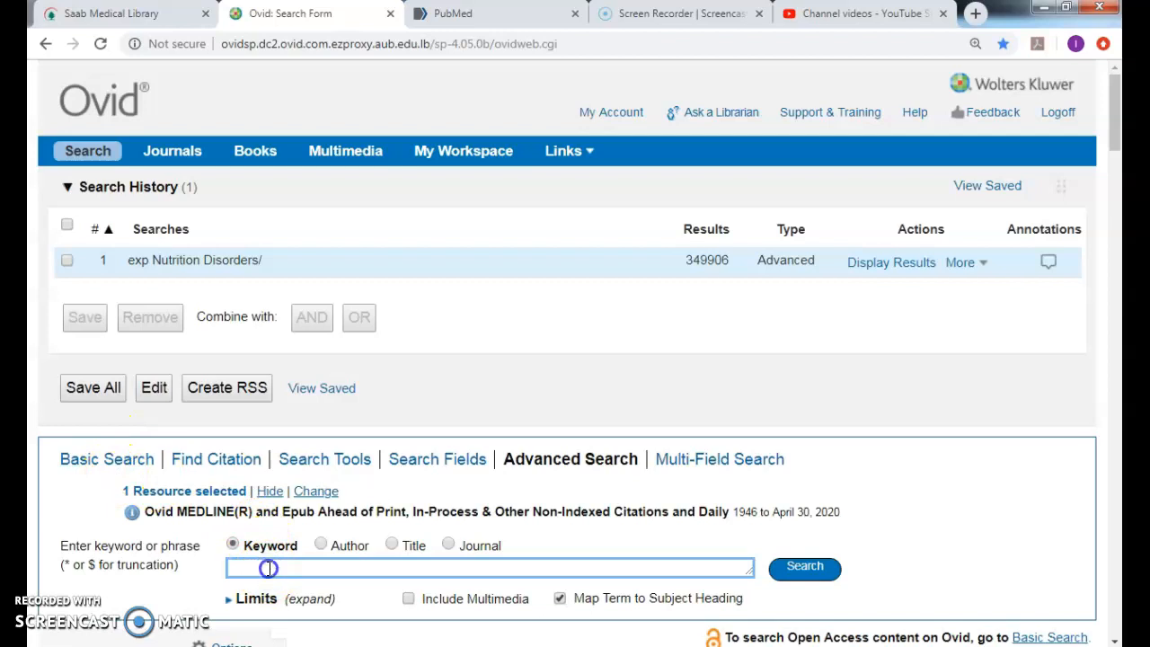
pyautogui.write('nutrition disorders')
pyautogui.press('Return')
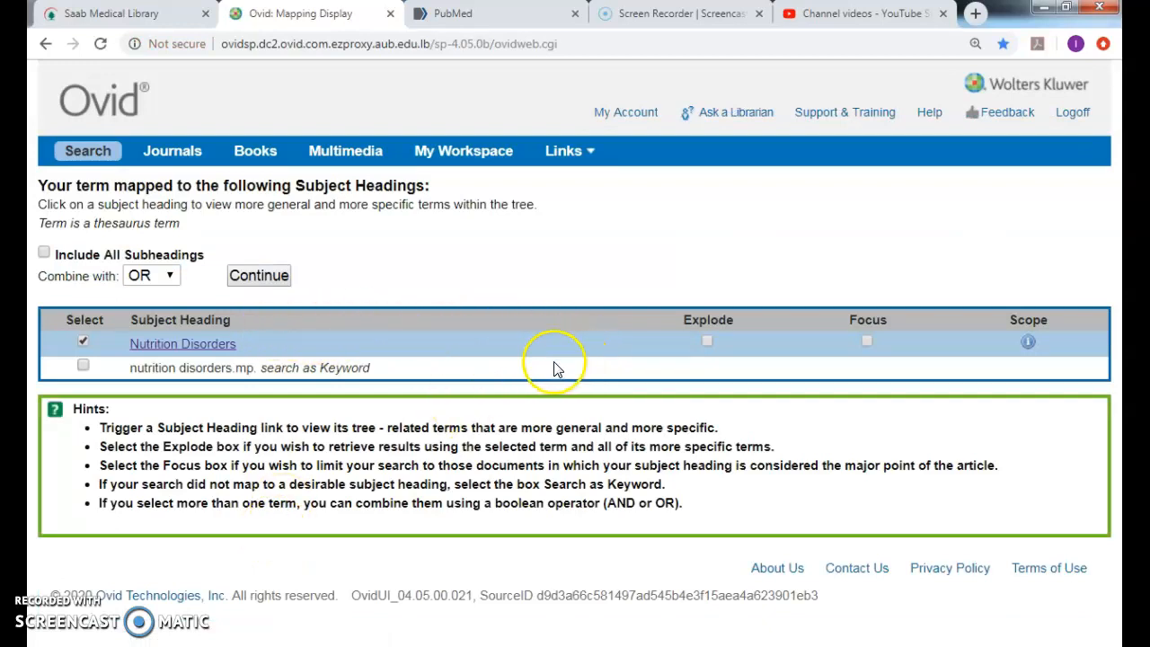
pyautogui.click(708, 341)
pyautogui.click(866, 342)
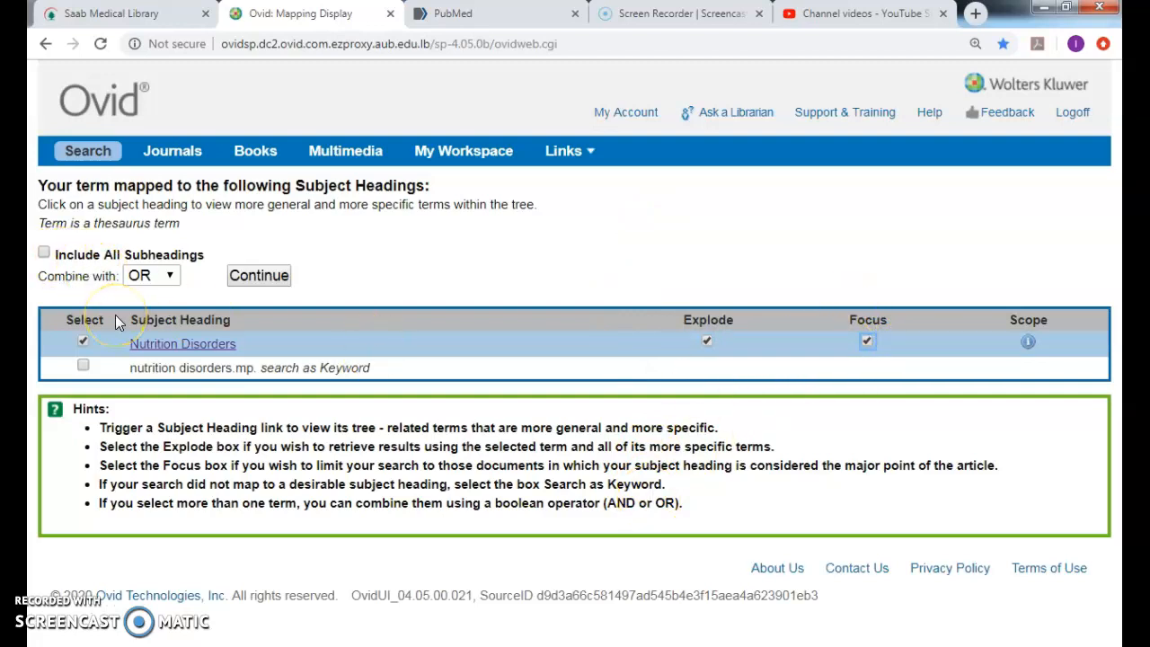
pyautogui.click(234, 284)
pyautogui.click(43, 255)
pyautogui.click(233, 284)
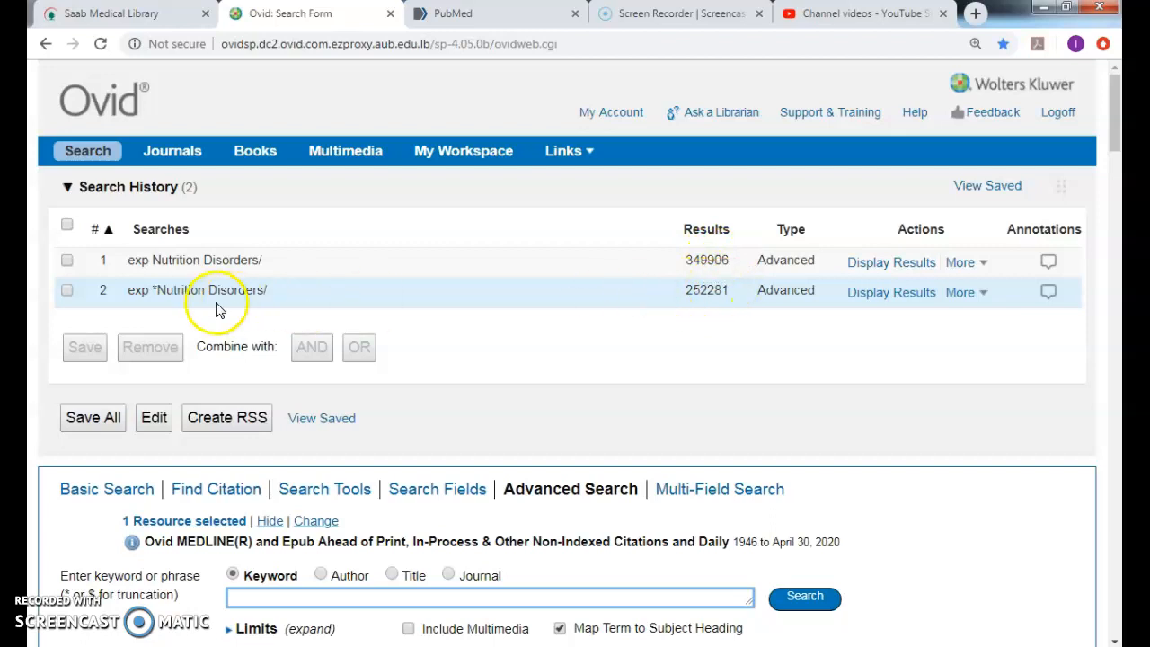
pyautogui.click(158, 291)
pyautogui.moveTo(157, 290); pyautogui.dragTo(146, 291)
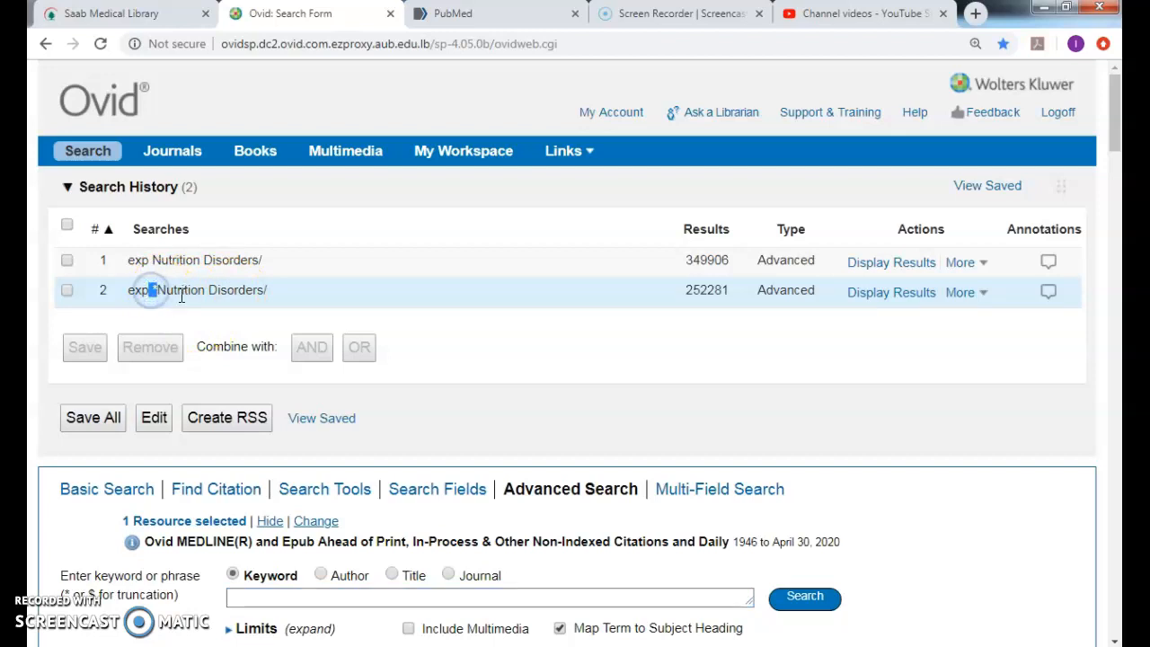
pyautogui.click(270, 289)
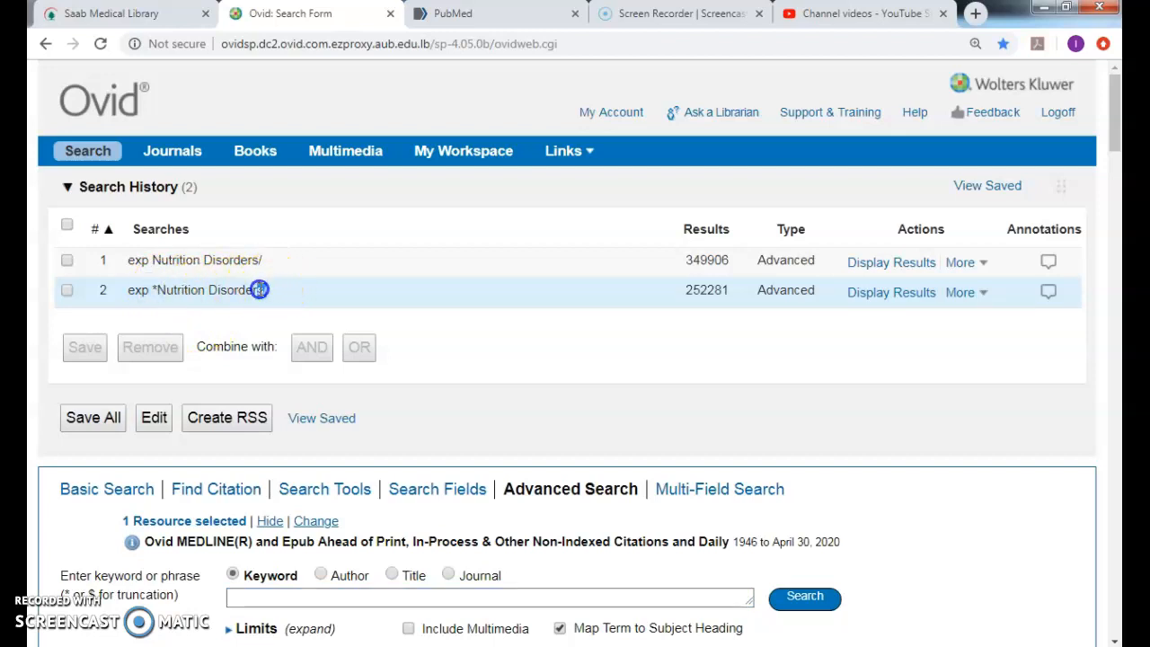
pyautogui.doubleClick(262, 290)
# Step: Search the keyword 'arabs' so it maps to the Arabs subject heading
pyautogui.click(252, 600)
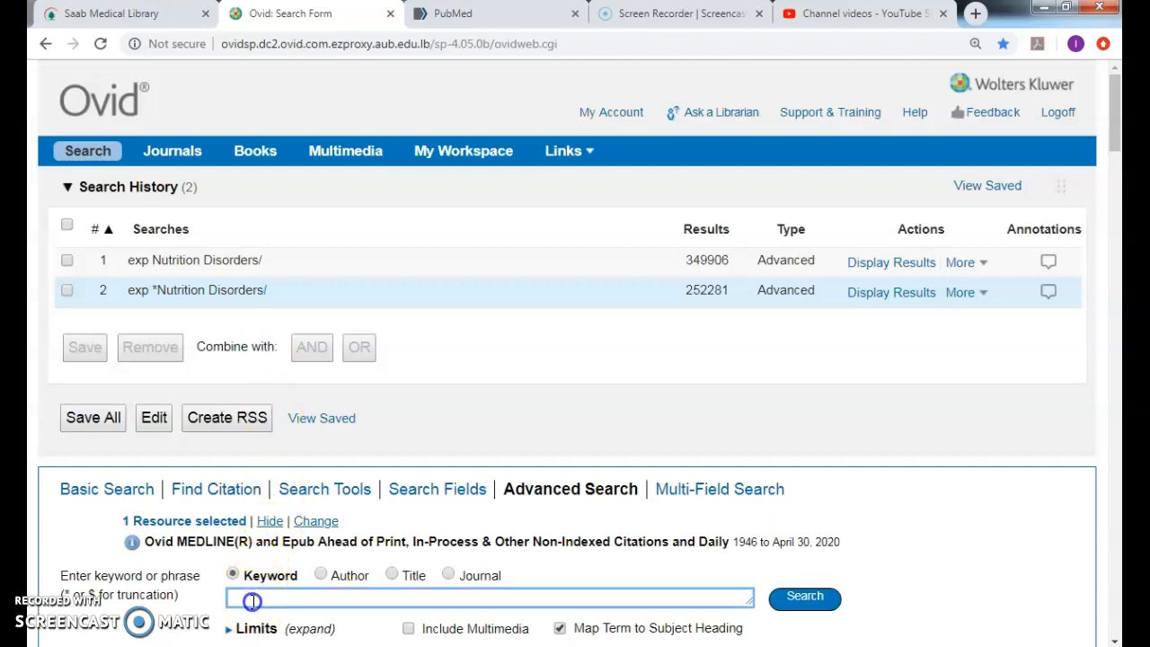
pyautogui.write('arabs')
pyautogui.press('Return')
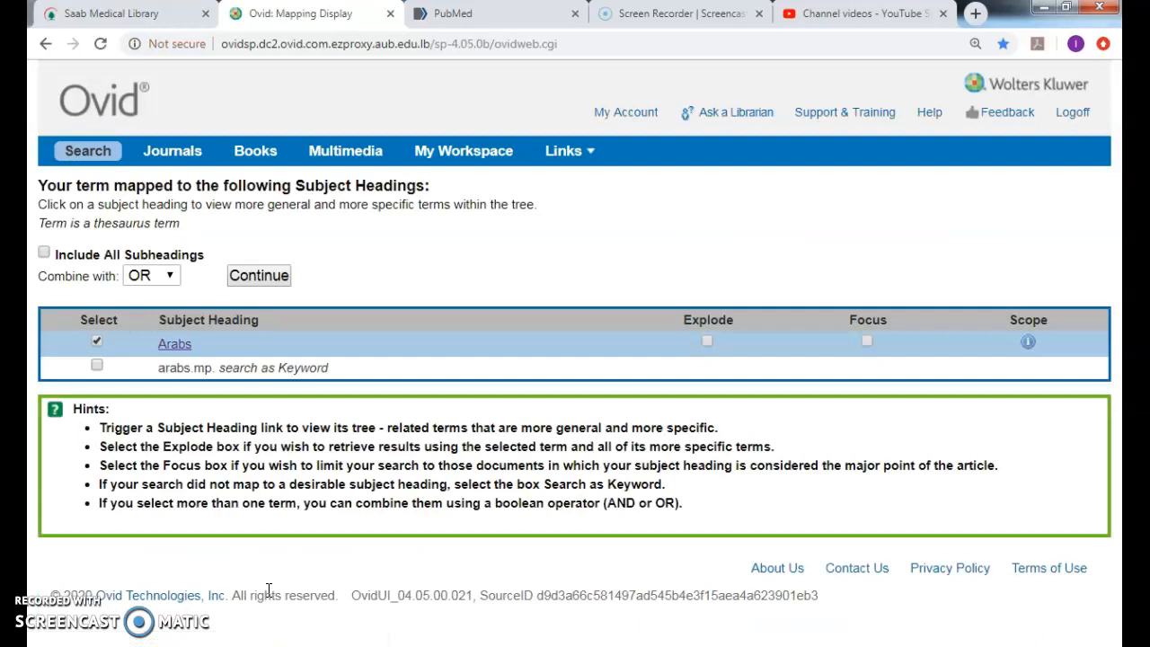
# Step: View the Arabs heading (4445 hits) in its tree under Ethnic Groups and open its scope note
pyautogui.click(175, 346)
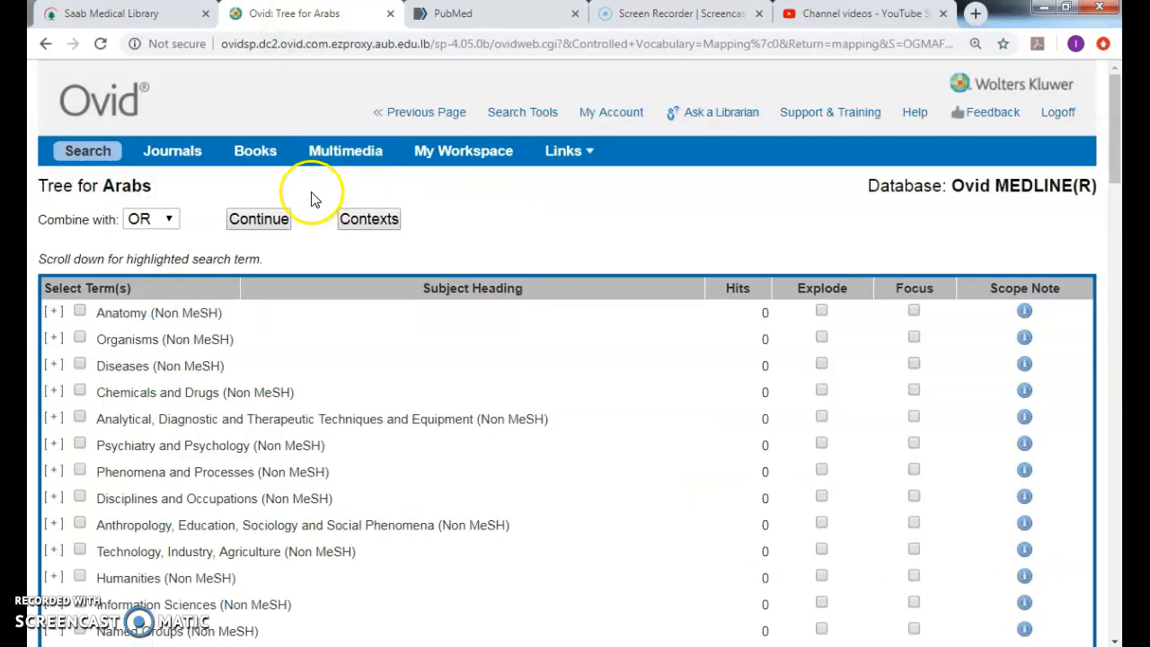
pyautogui.scroll(-5, 292, 196)
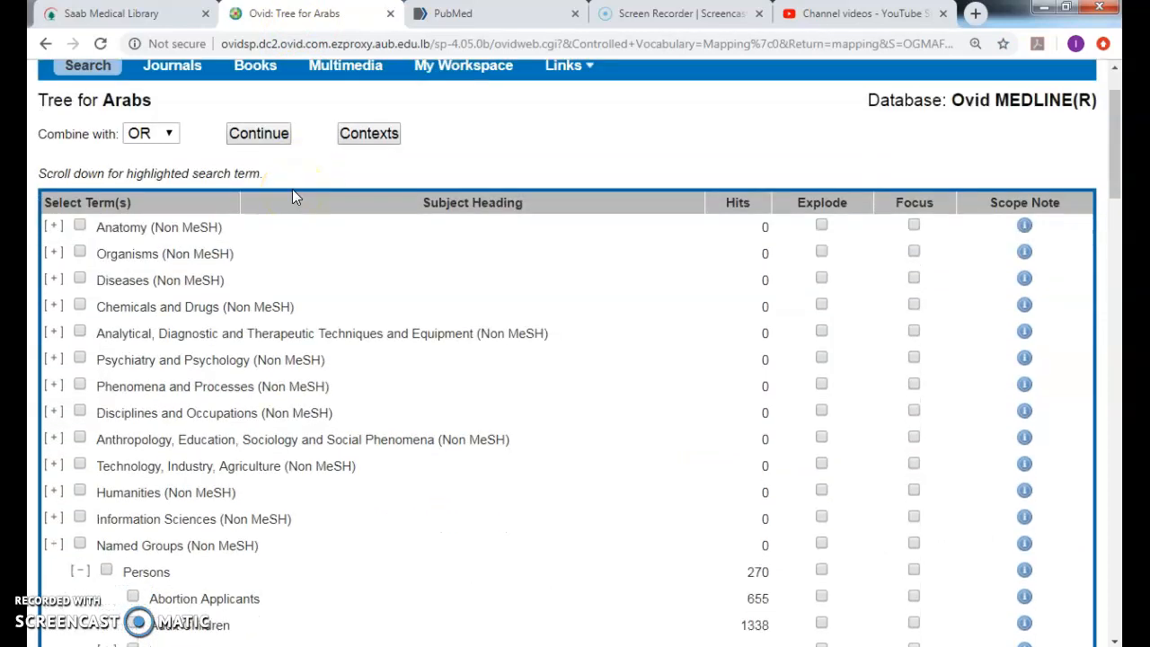
pyautogui.scroll(-10, 292, 196)
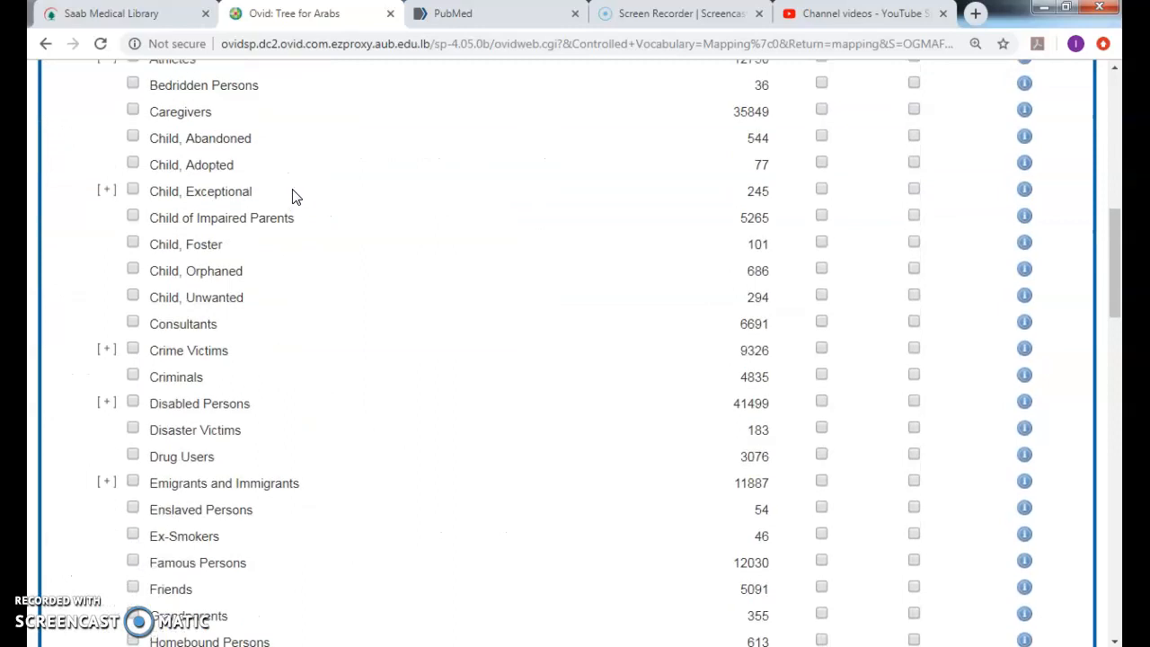
pyautogui.scroll(-6, 293, 196)
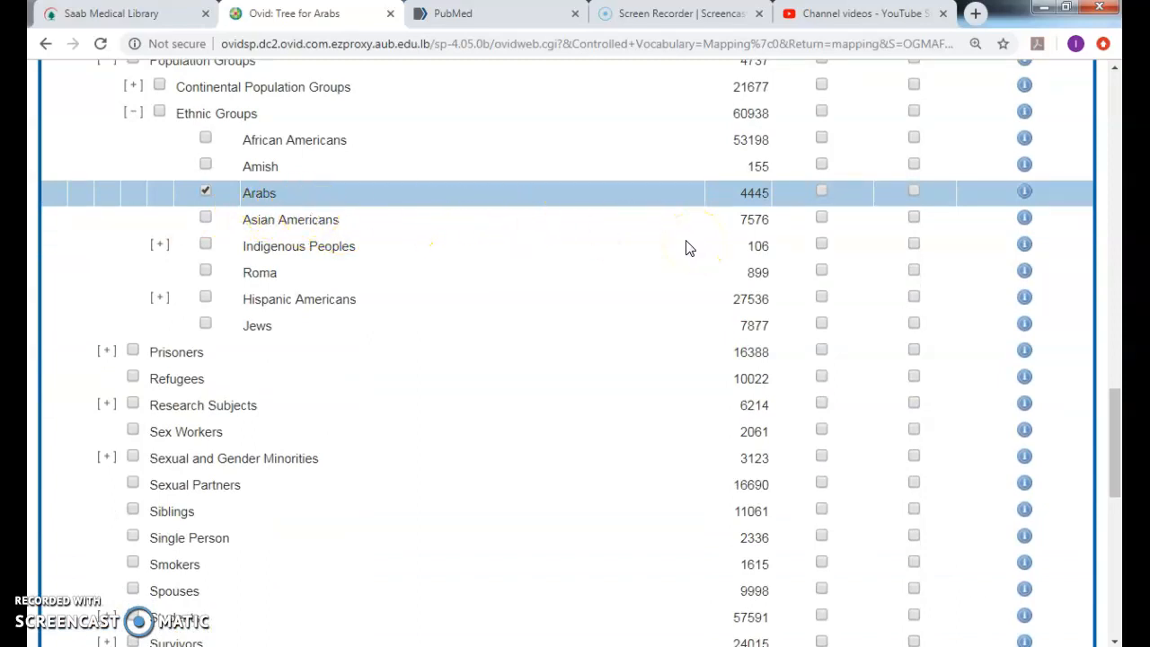
pyautogui.click(1023, 194)
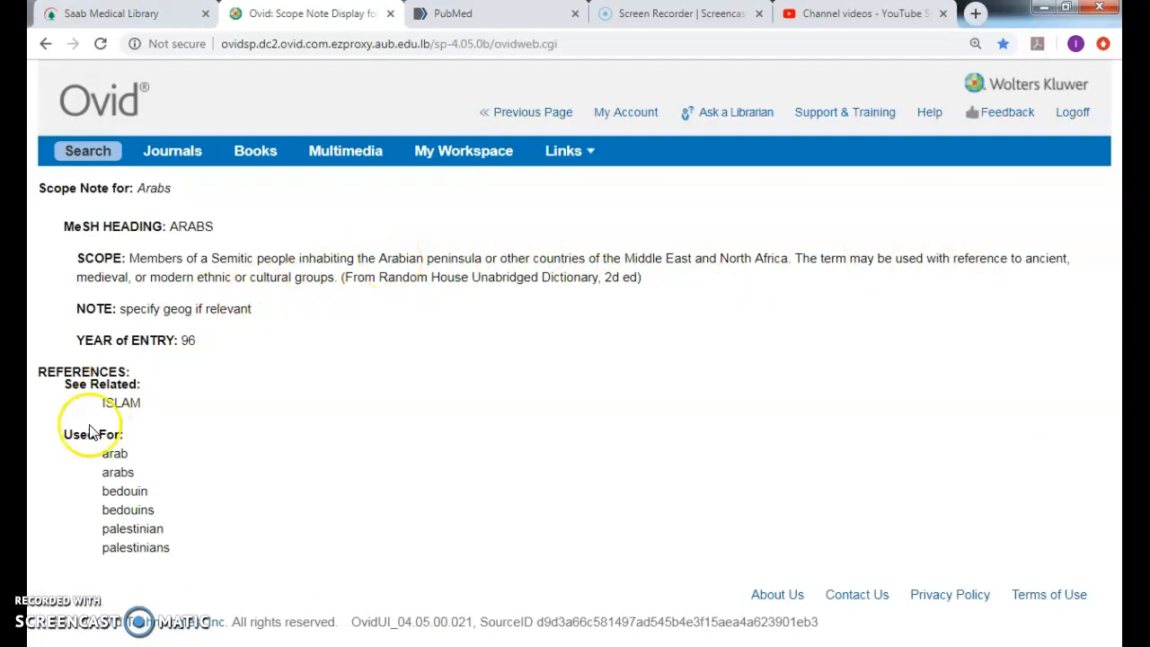
# Step: Highlight the related term ISLAM in the Arabs scope note, then return to the search form
pyautogui.click(146, 406)
pyautogui.moveTo(147, 407); pyautogui.dragTo(103, 404)
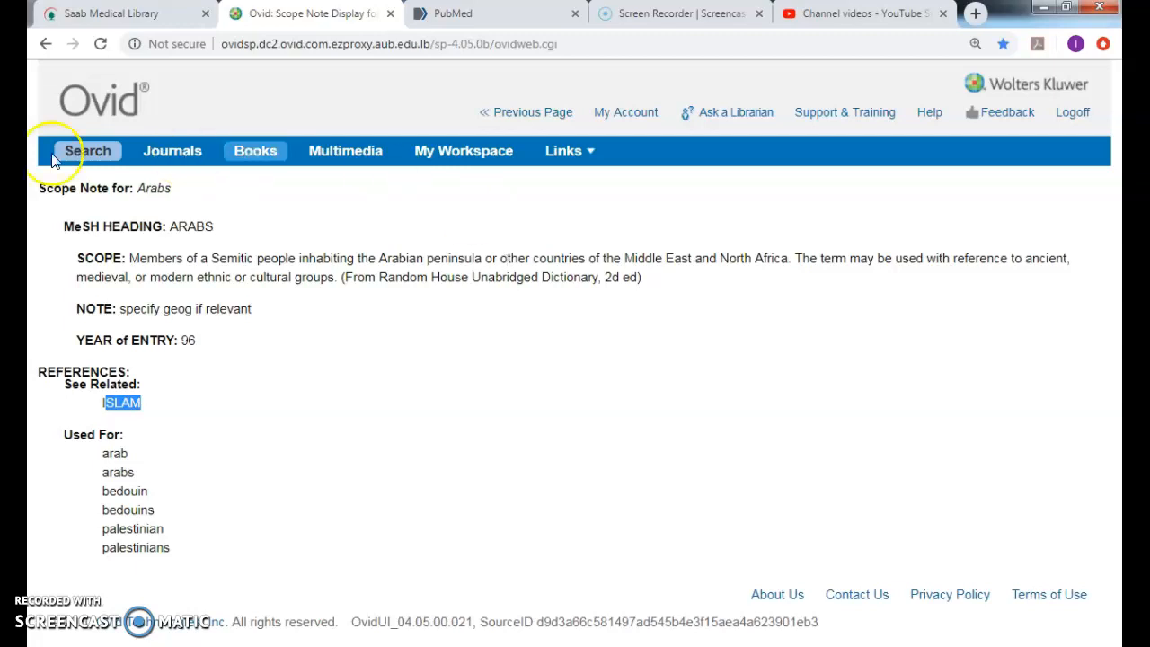
pyautogui.click(45, 45)
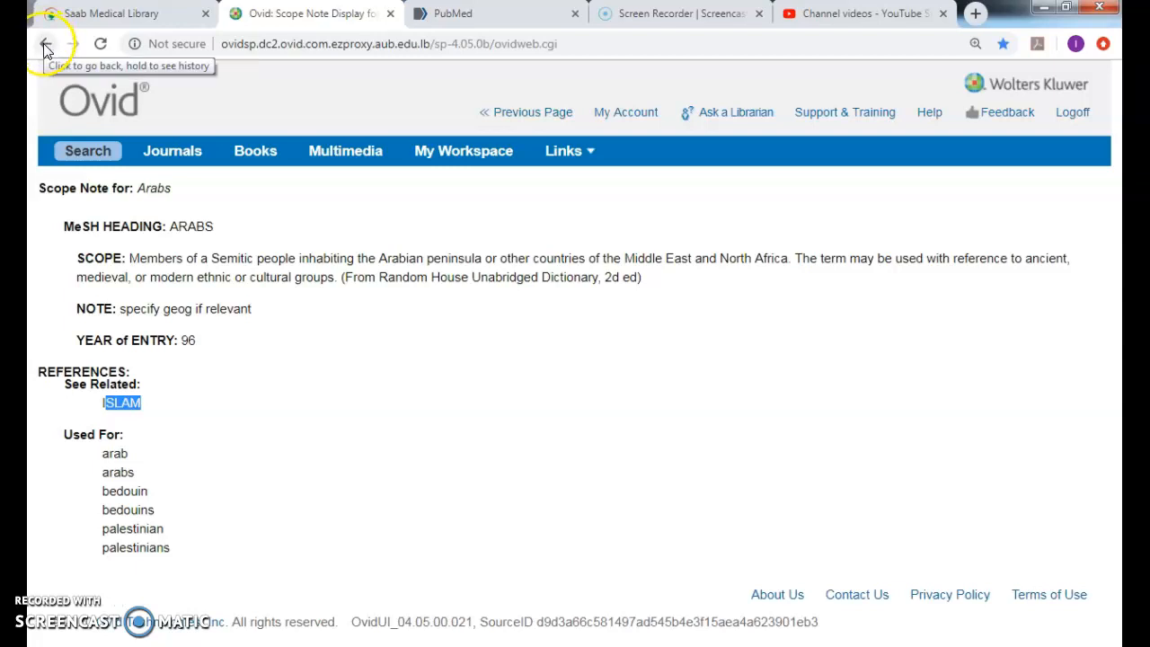
pyautogui.click(78, 151)
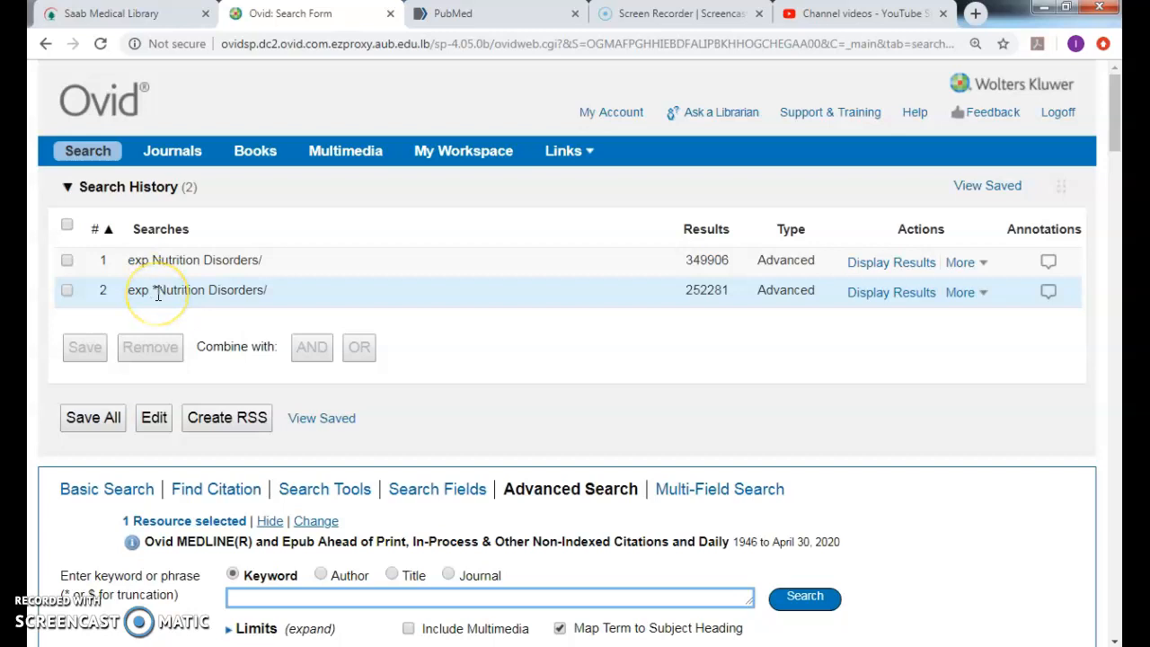
pyautogui.click(322, 602)
# Step: Search 'arab world' and view the Arab World heading tree (499 hits) and its scope note
pyautogui.write('arab wor')
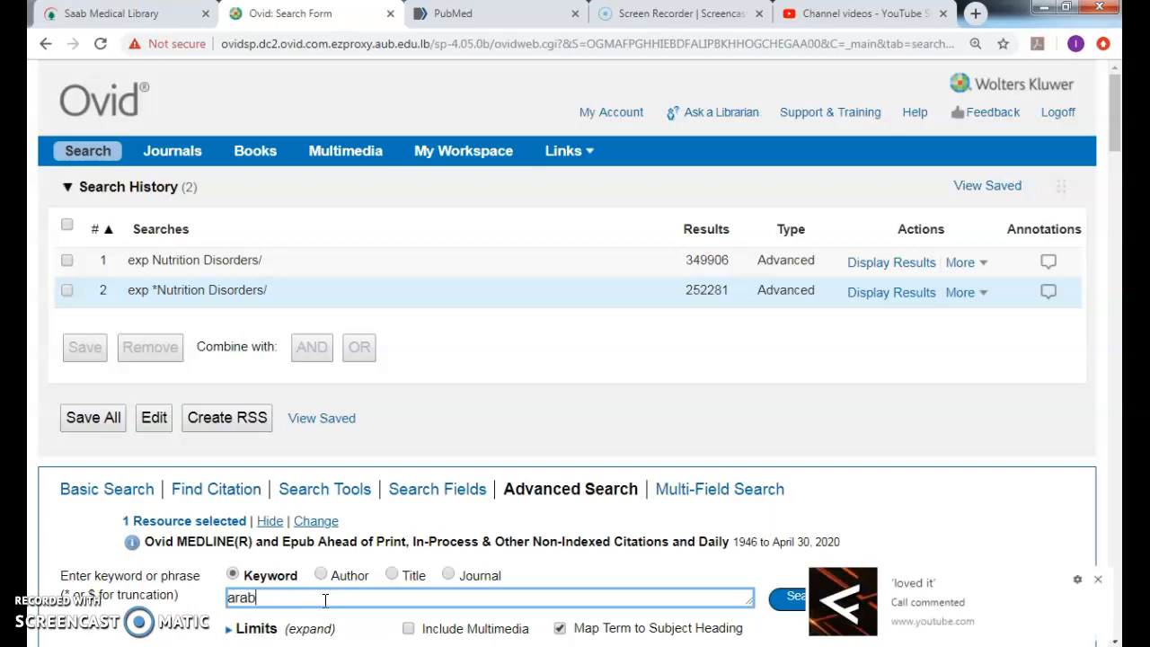
pyautogui.write('ls')
pyautogui.press('BackSpace')
pyautogui.write('d')
pyautogui.press('Return')
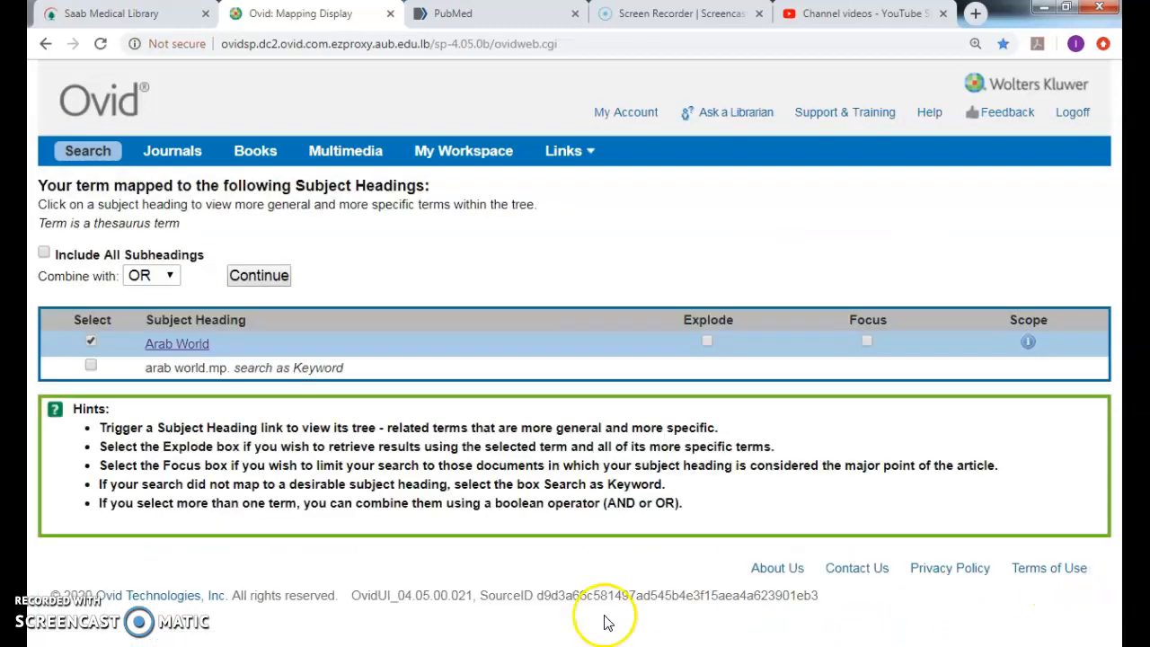
pyautogui.click(182, 347)
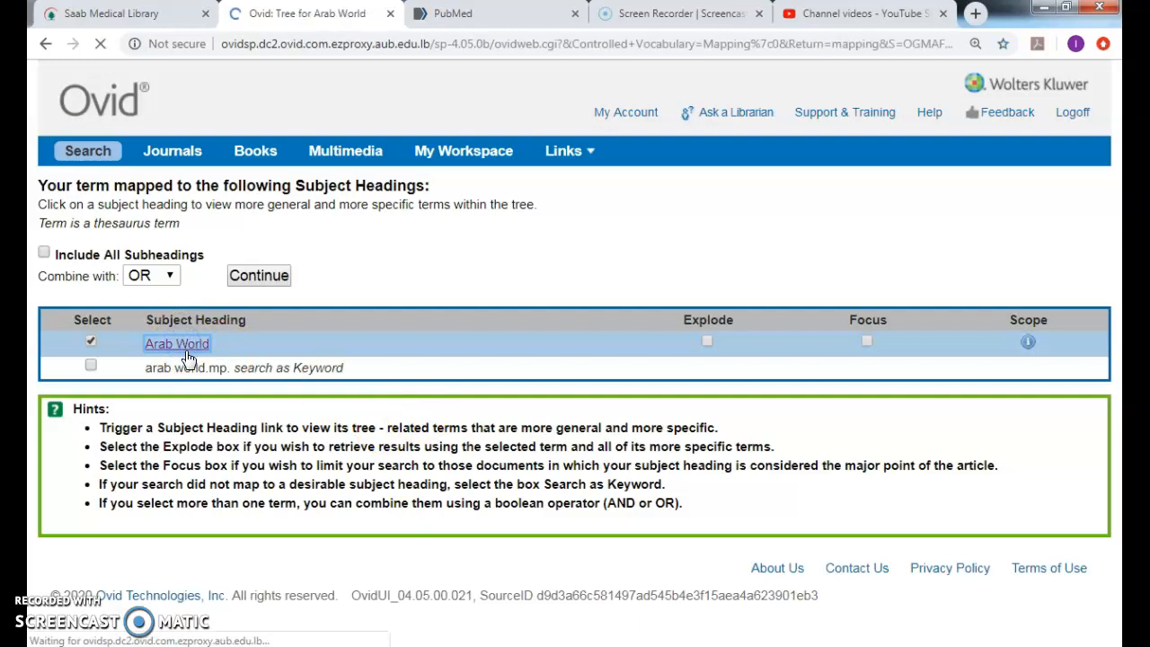
pyautogui.scroll(-4, 188, 360)
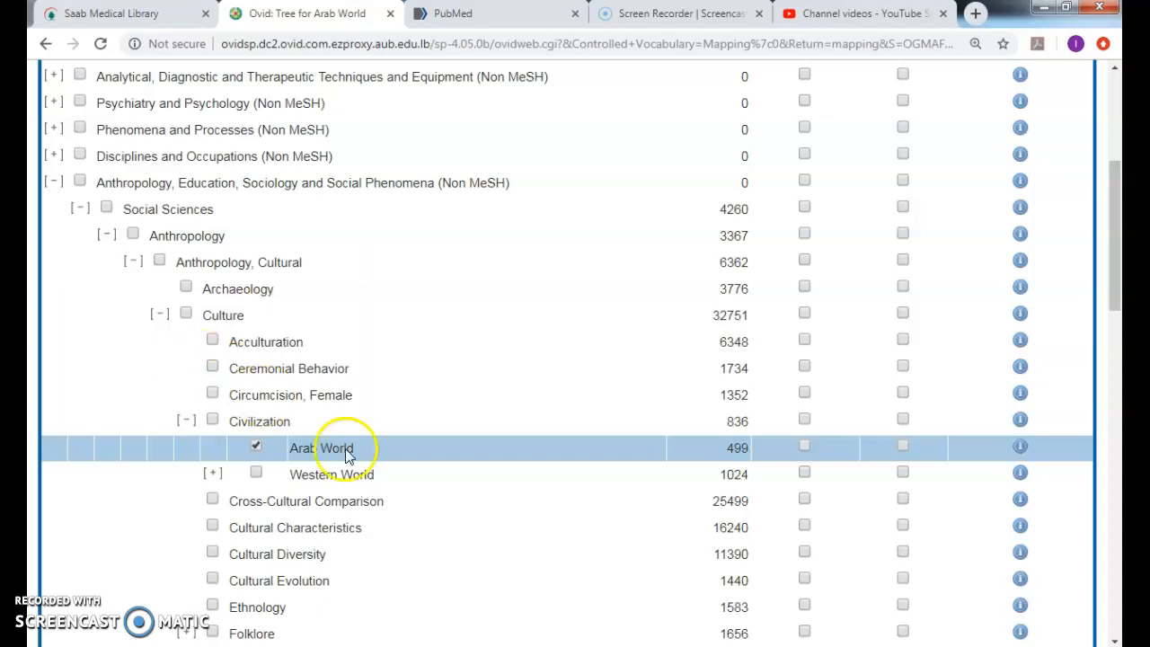
pyautogui.click(1020, 449)
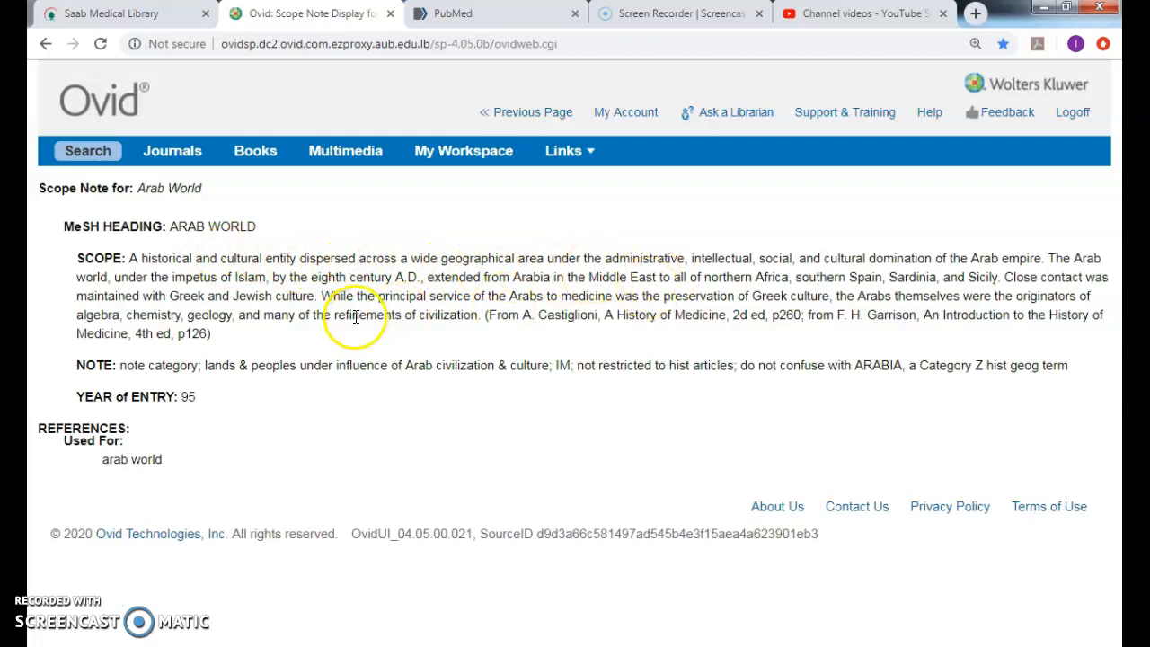
# Step: Return from the Arab World scope note to the Advanced Search form
pyautogui.click(78, 150)
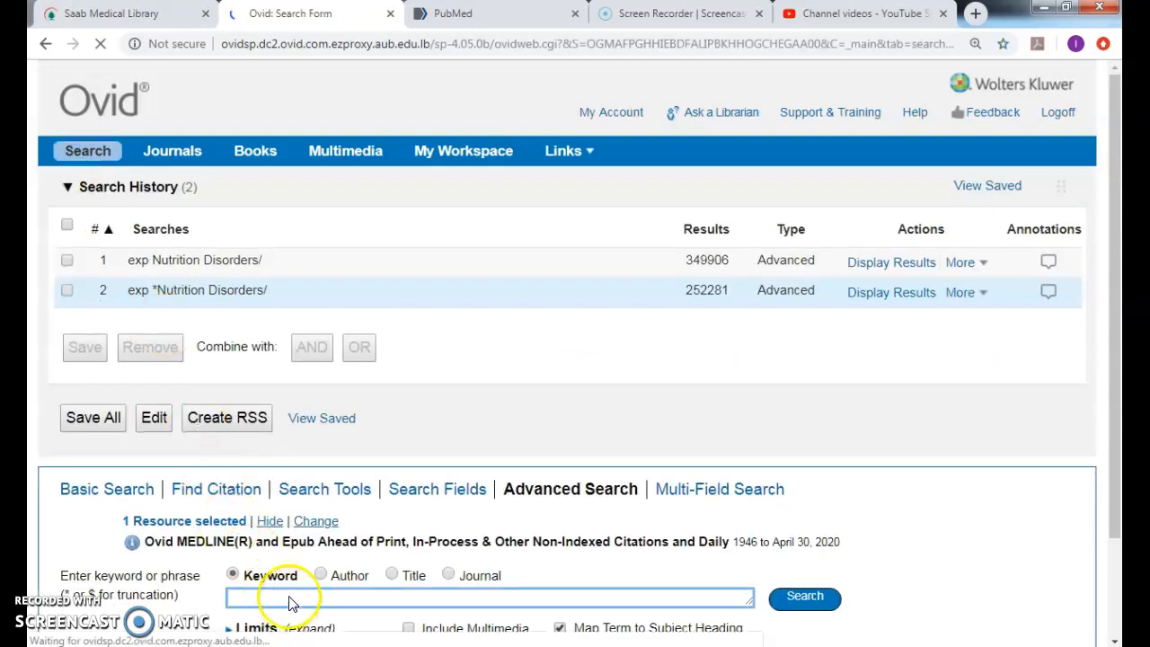
# Step: Search 'arab countries', correcting the 'ara' typo, and choose the Middle East heading tree
pyautogui.click(290, 595)
pyautogui.write('ara ')
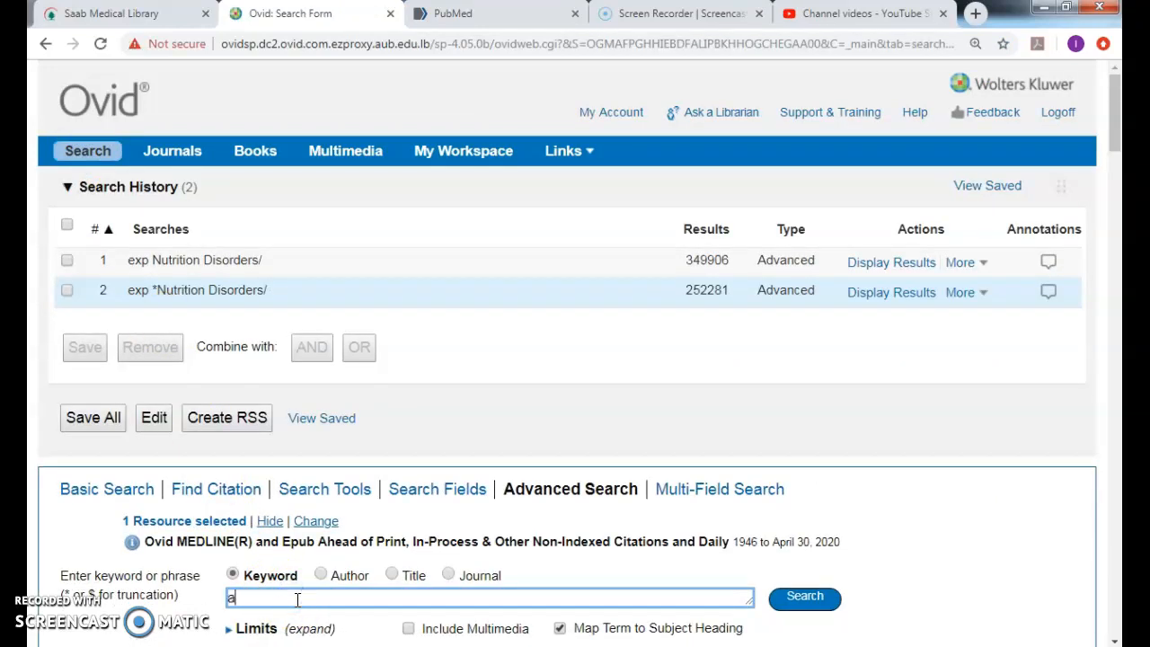
pyautogui.write('countries')
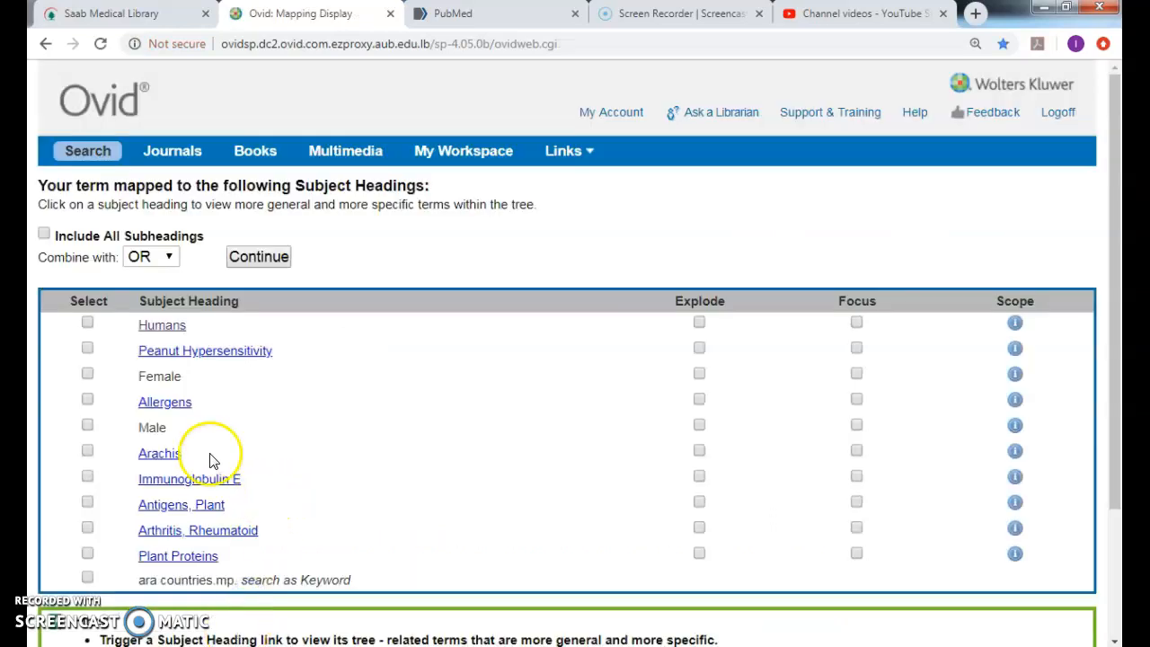
pyautogui.click(50, 47)
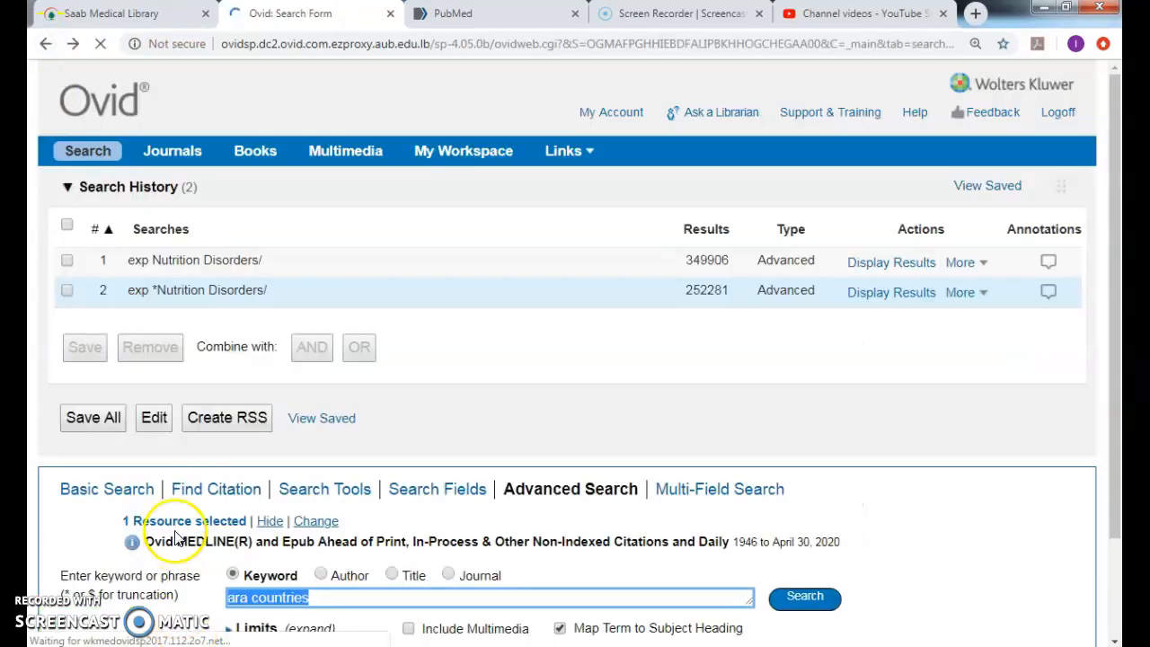
pyautogui.click(249, 604)
pyautogui.write('b')
pyautogui.click(807, 599)
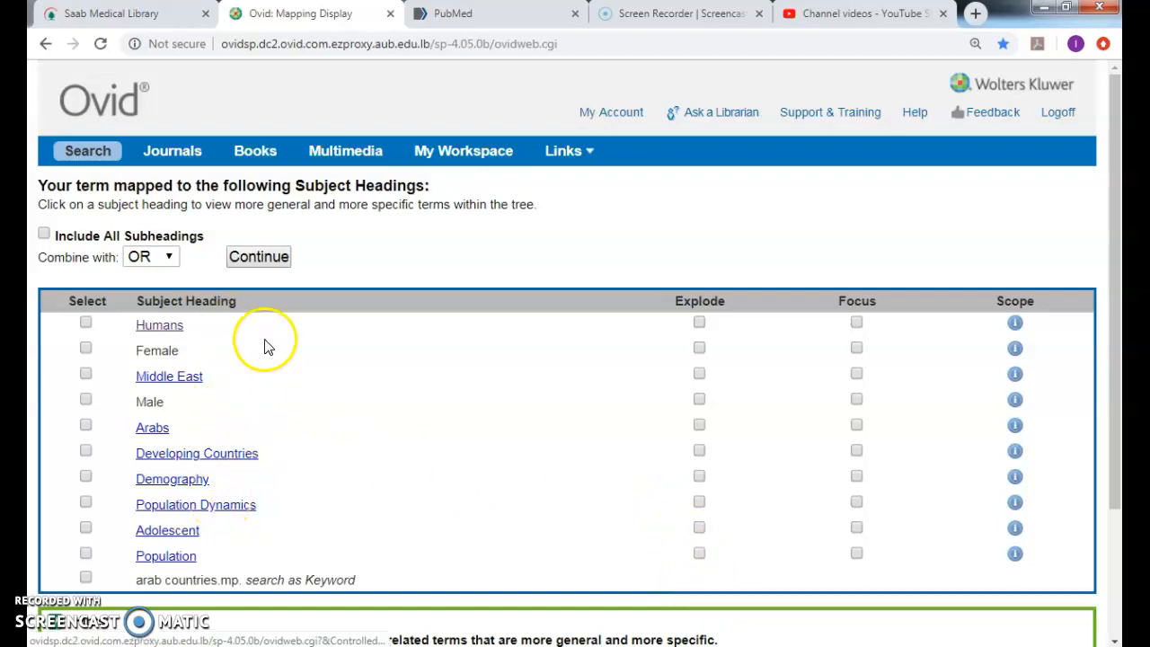
pyautogui.click(202, 378)
# Step: Bring the checked Middle East entry (7133 hits) under Asia, Western into view with its countries
pyautogui.moveTo(201, 378); pyautogui.dragTo(134, 376)
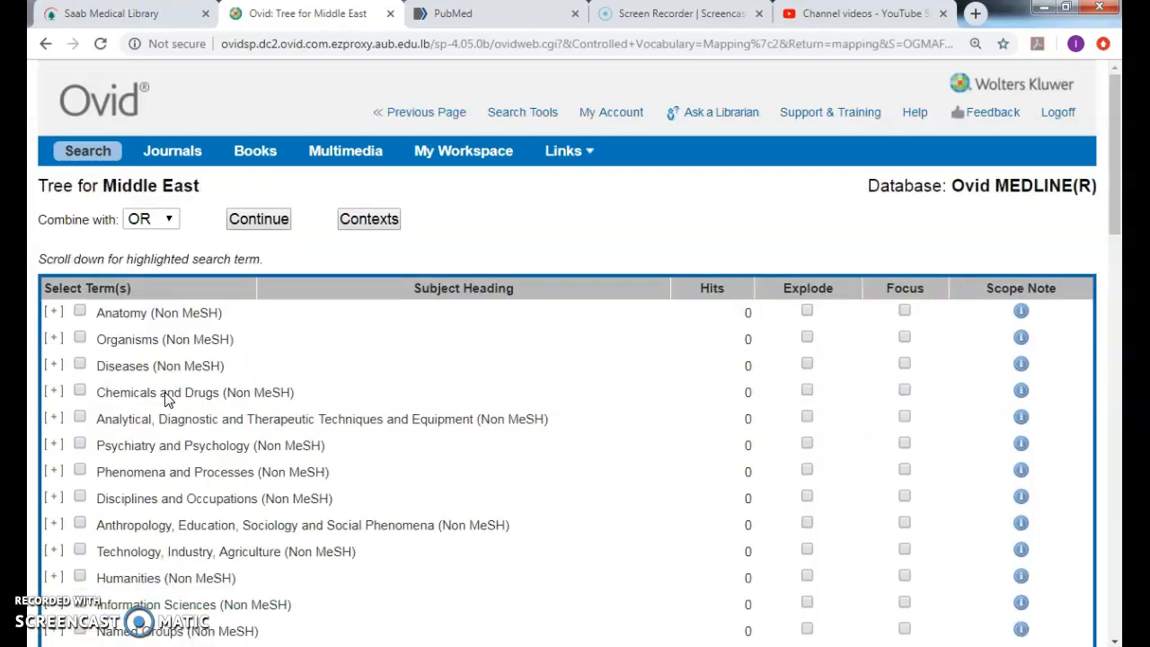
pyautogui.click(177, 349)
pyautogui.scroll(-9, 180, 349)
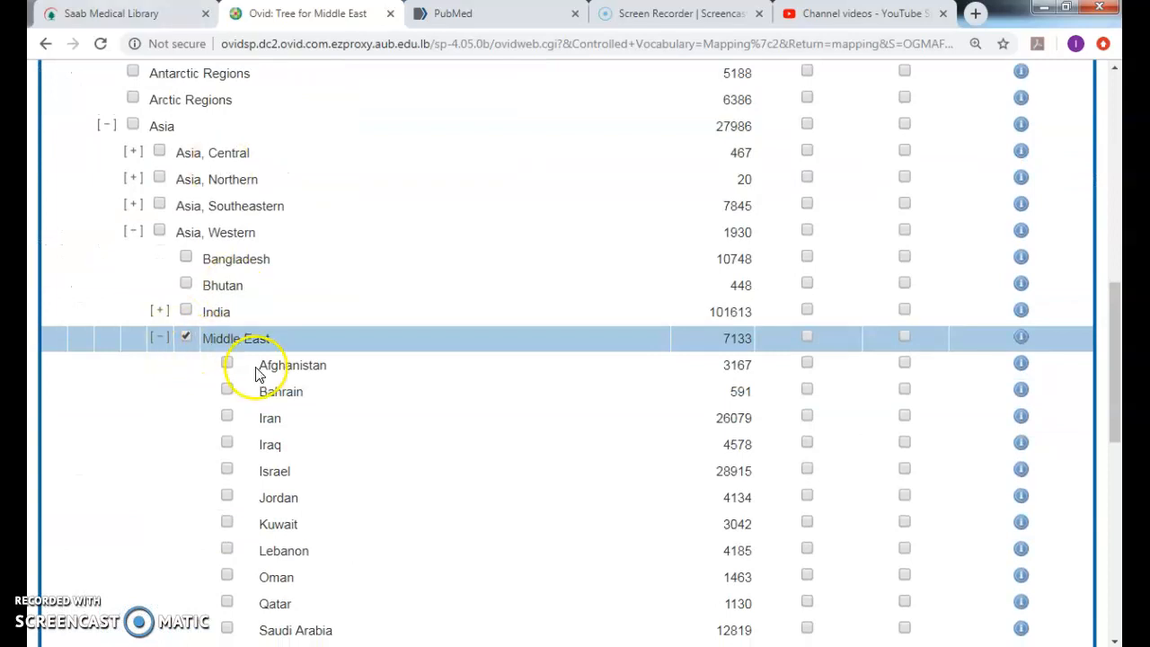
pyautogui.scroll(-2, 225, 376)
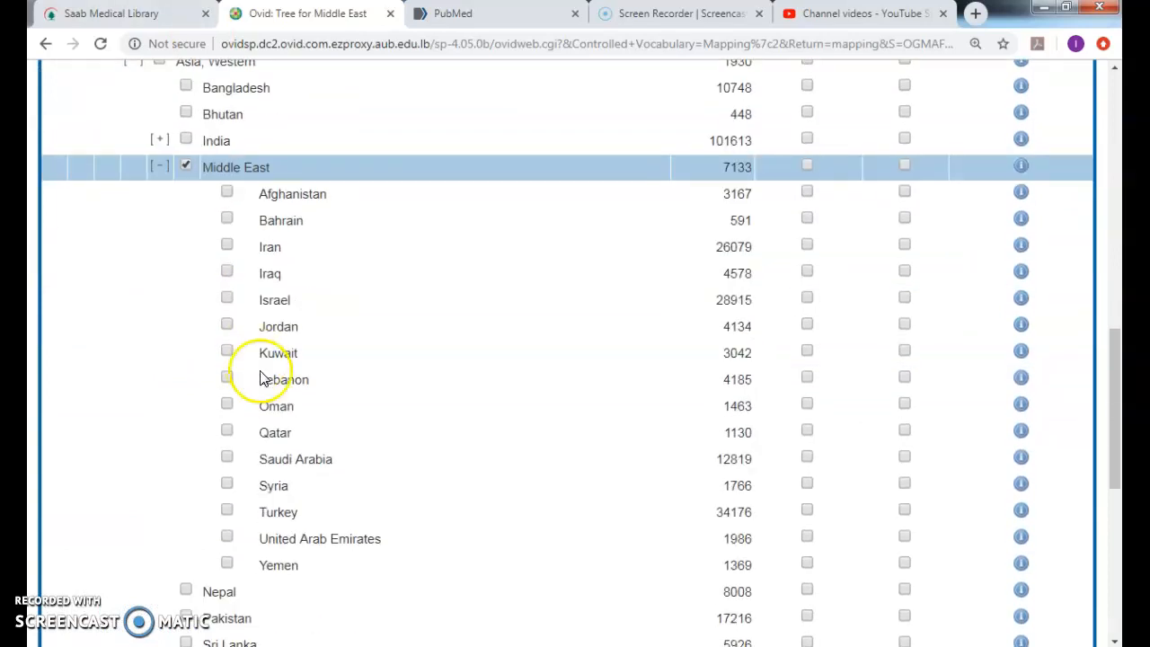
# Step: Tick Yemen, United Arab Emirates, Syria, Saudi Arabia, Qatar, Oman, Lebanon, Kuwait, Jordan, Iraq, Bahrain and Middle East
pyautogui.click(229, 563)
pyautogui.click(229, 537)
pyautogui.click(227, 485)
pyautogui.click(228, 458)
pyautogui.click(226, 429)
pyautogui.click(227, 405)
pyautogui.click(227, 377)
pyautogui.click(225, 354)
pyautogui.click(226, 325)
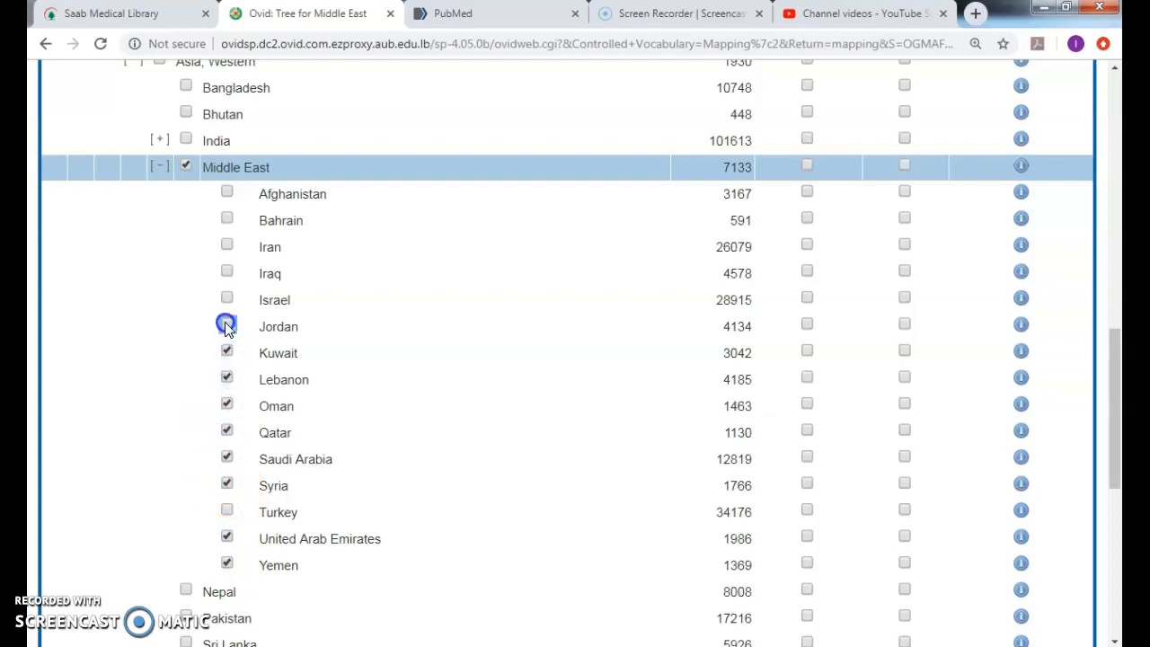
pyautogui.click(227, 271)
pyautogui.click(226, 219)
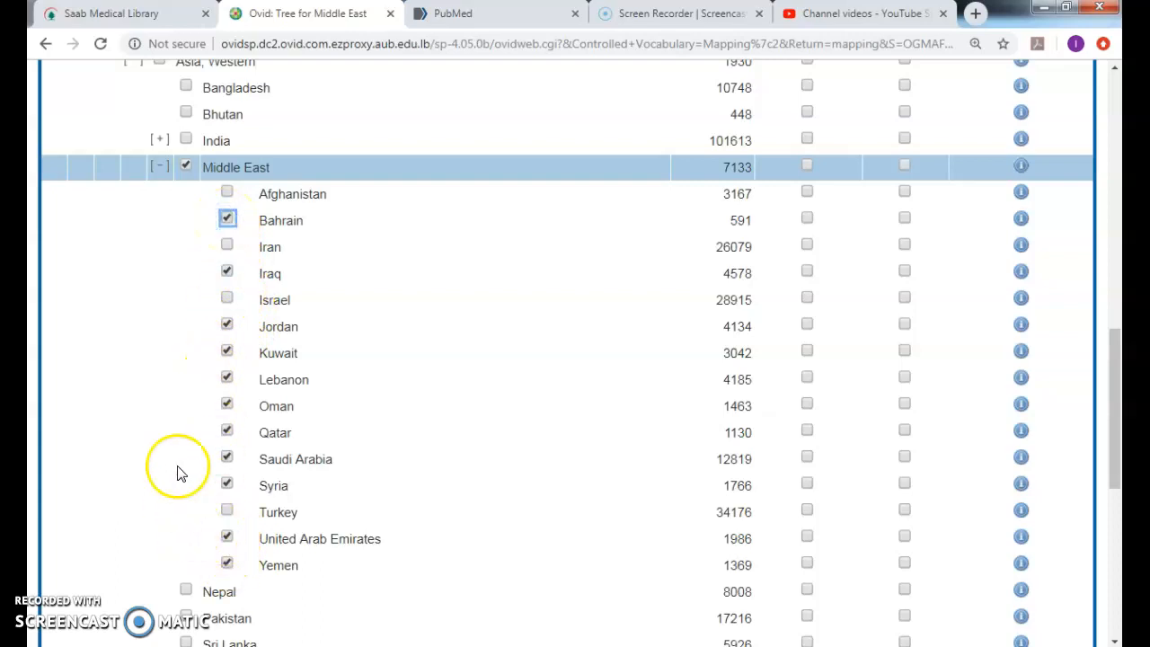
pyautogui.click(184, 168)
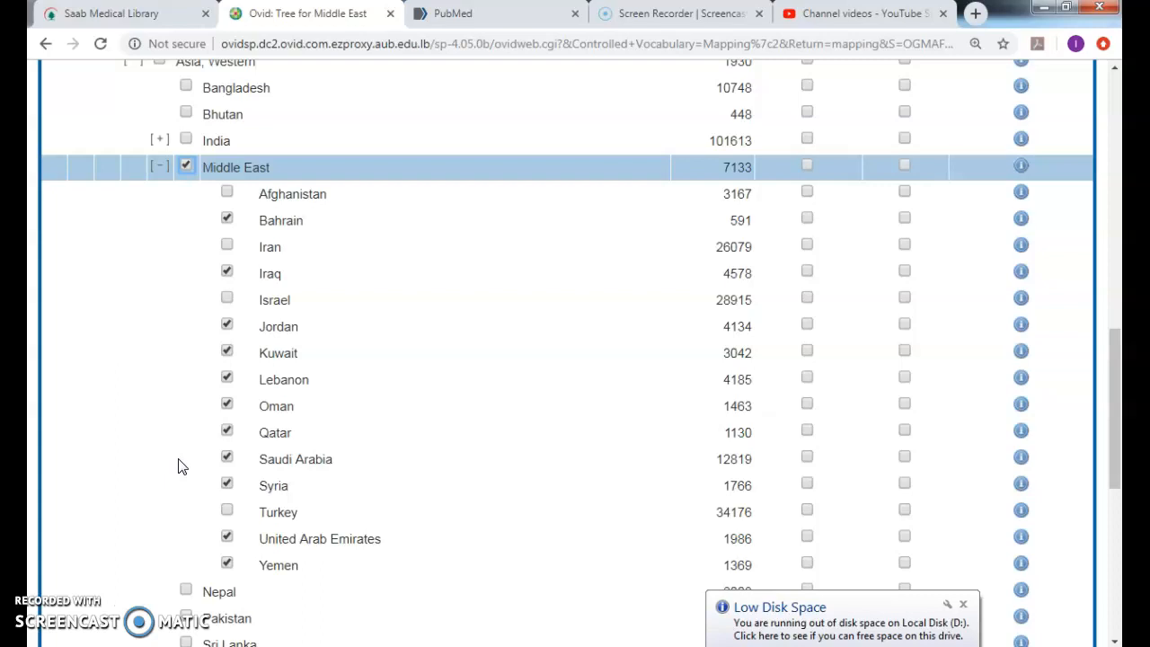
# Step: Submit the selected Middle East subject headings with Continue
pyautogui.scroll(-2, 198, 464)
pyautogui.scroll(8, 218, 410)
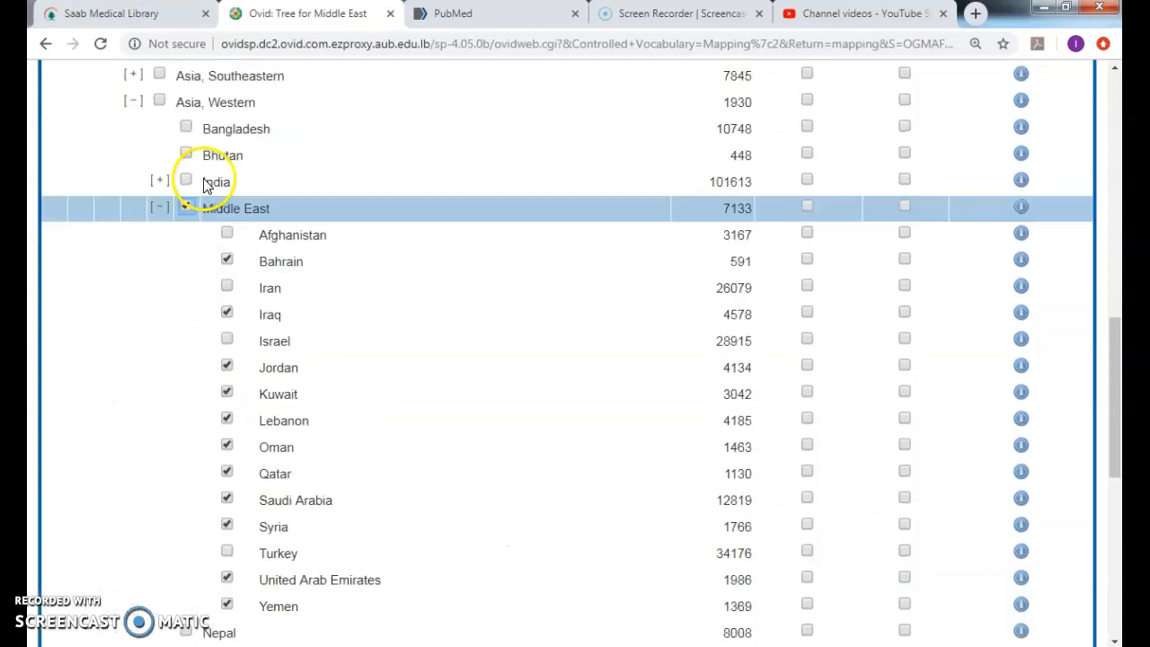
pyautogui.scroll(4, 170, 151)
pyautogui.click(257, 225)
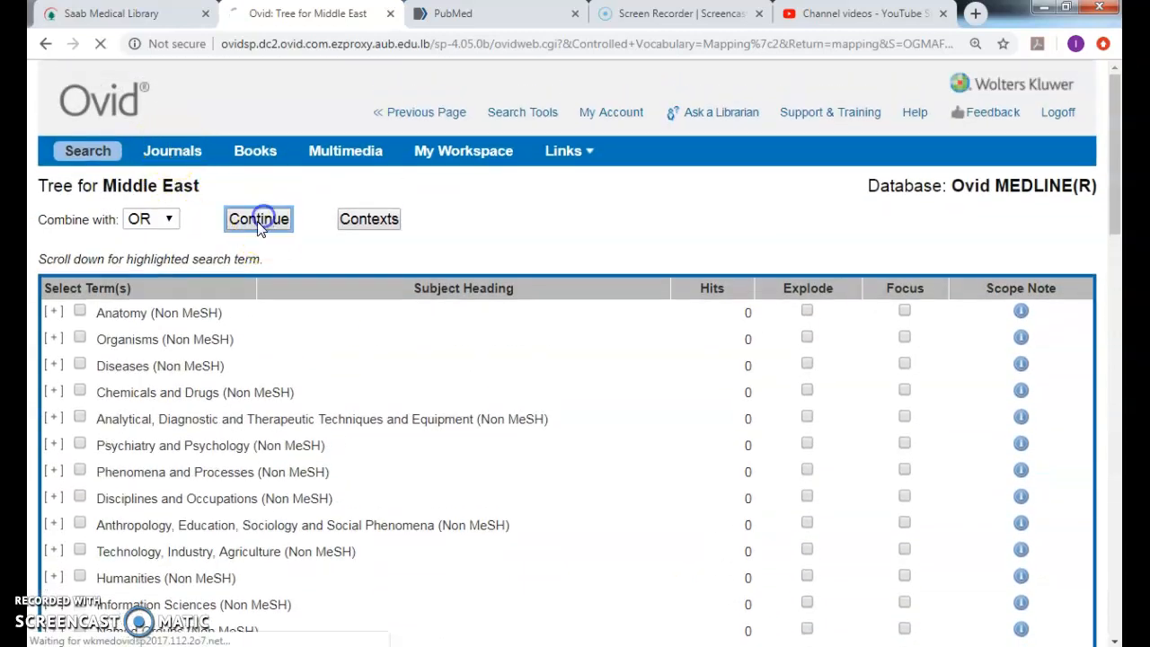